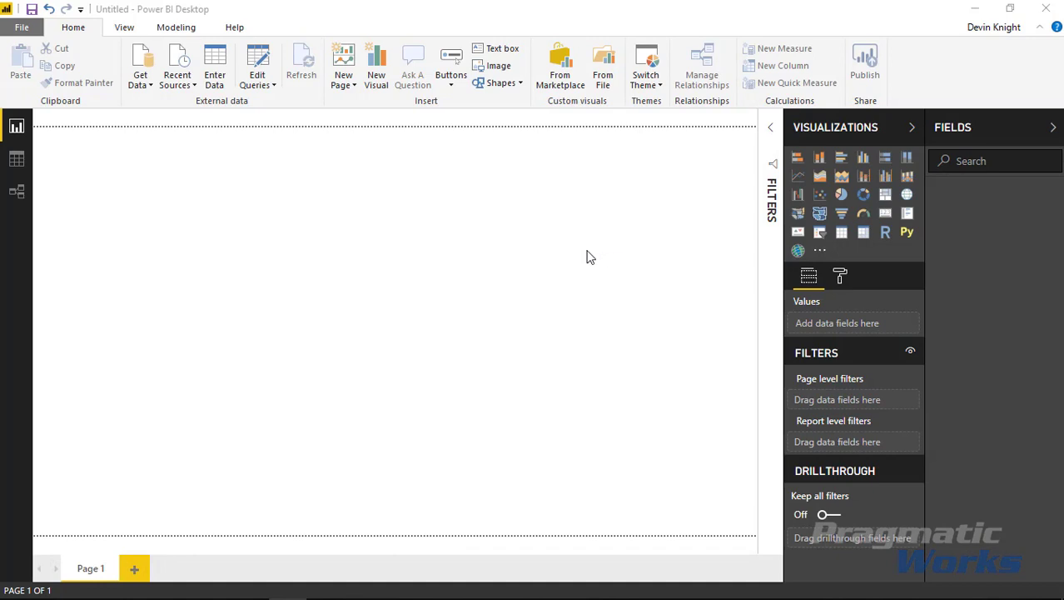
# Step: Import the By Country table from Product Hierarchy Sales.xlsx using the Excel connector
pyautogui.click(141, 89)
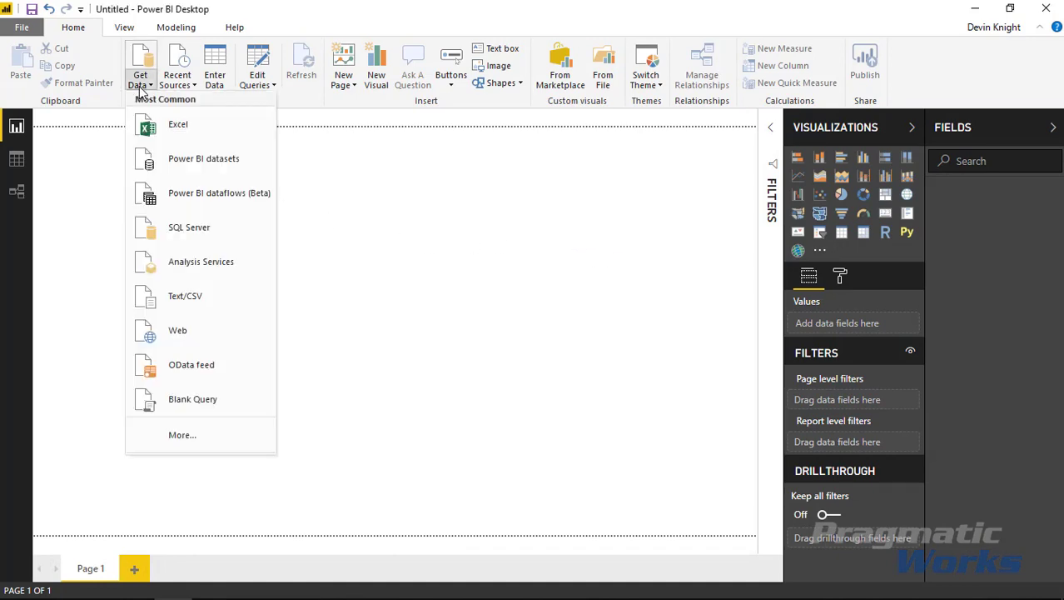
pyautogui.click(194, 135)
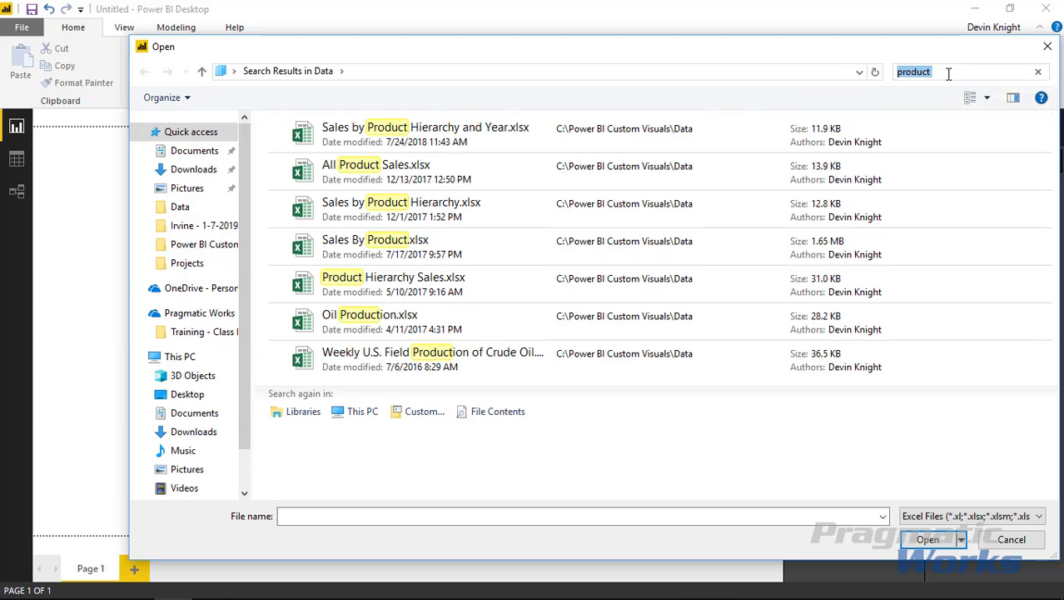
pyautogui.click(431, 285)
pyautogui.click(924, 539)
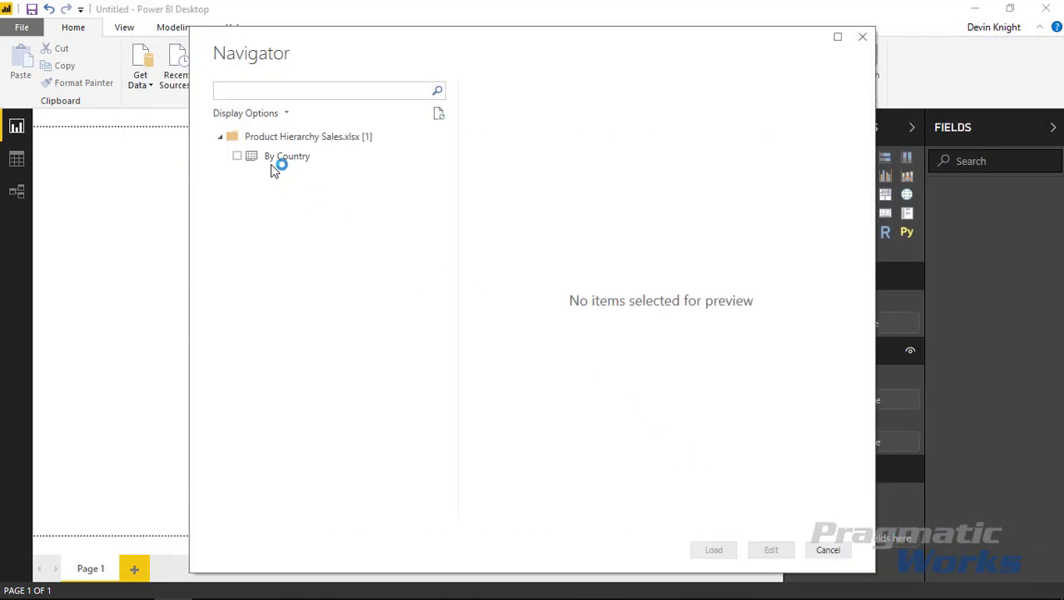
pyautogui.click(237, 158)
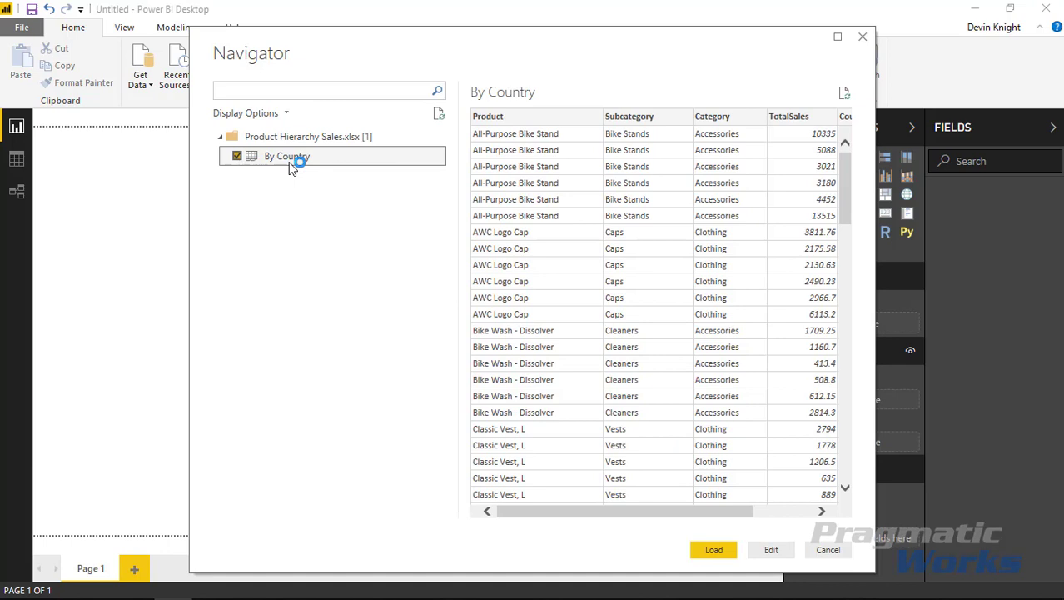
pyautogui.click(716, 550)
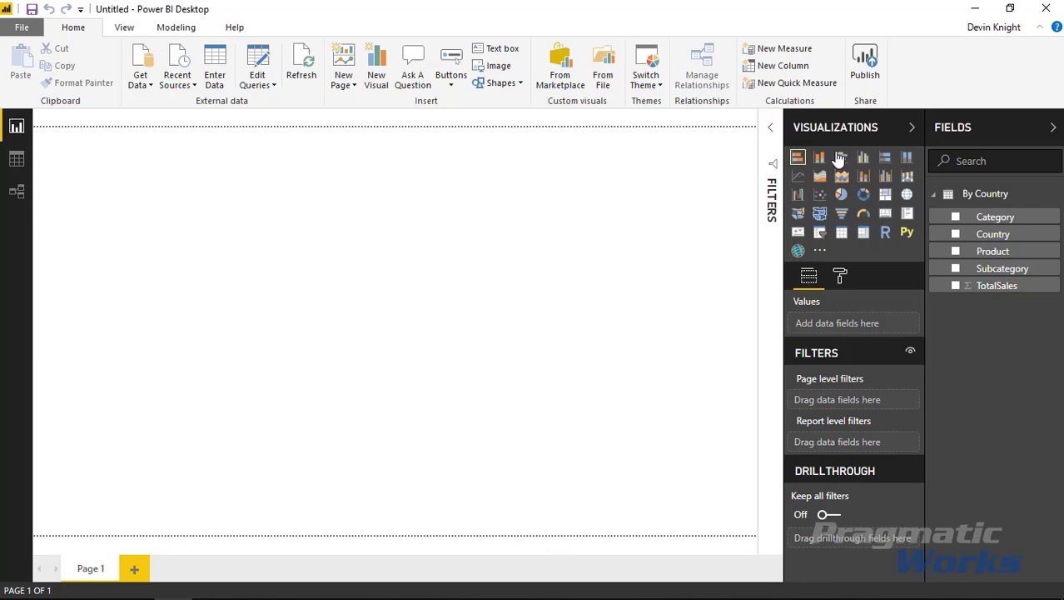
# Step: Search the marketplace for 'pie charts' and add the Pie Charts Tree visual
pyautogui.click(558, 80)
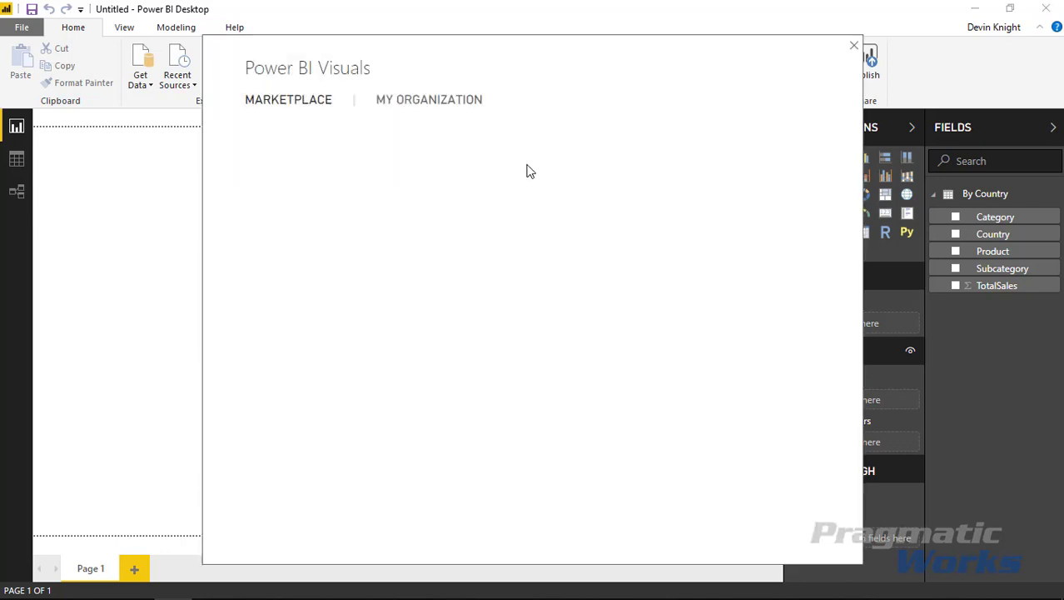
pyautogui.click(286, 176)
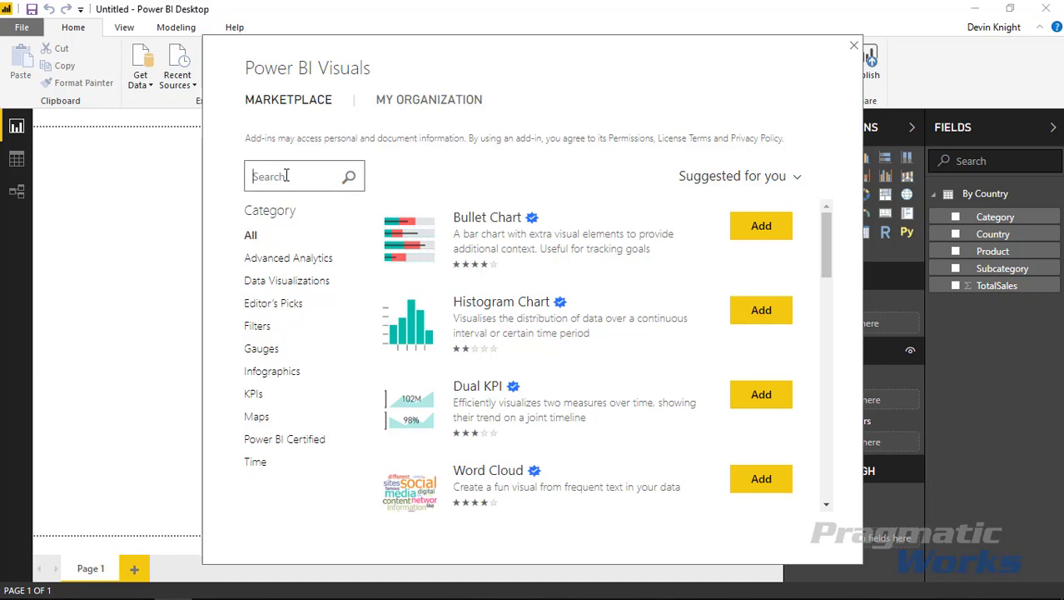
pyautogui.write('pie charts')
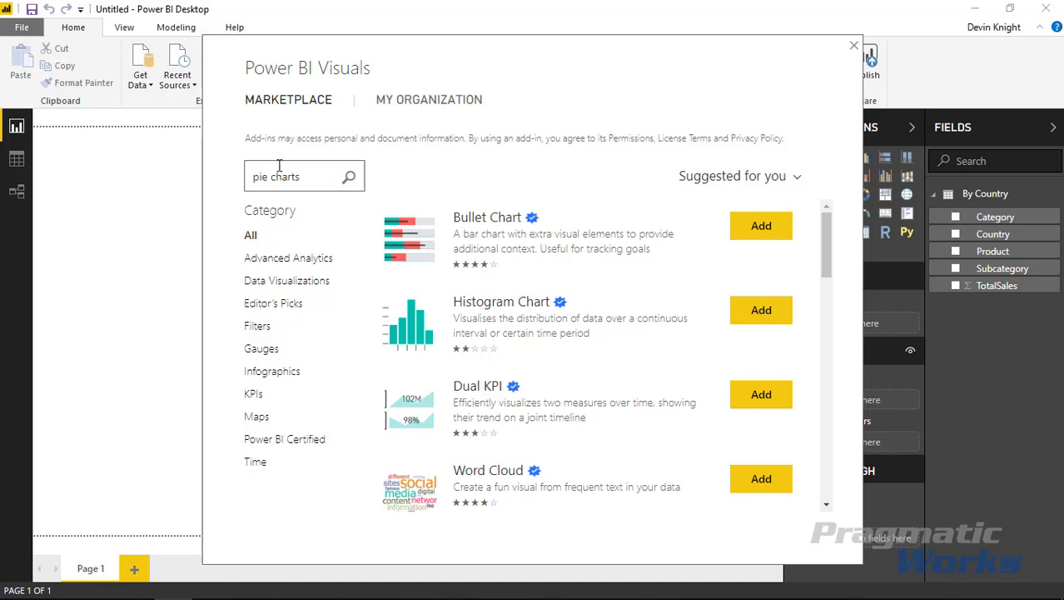
pyautogui.click(348, 178)
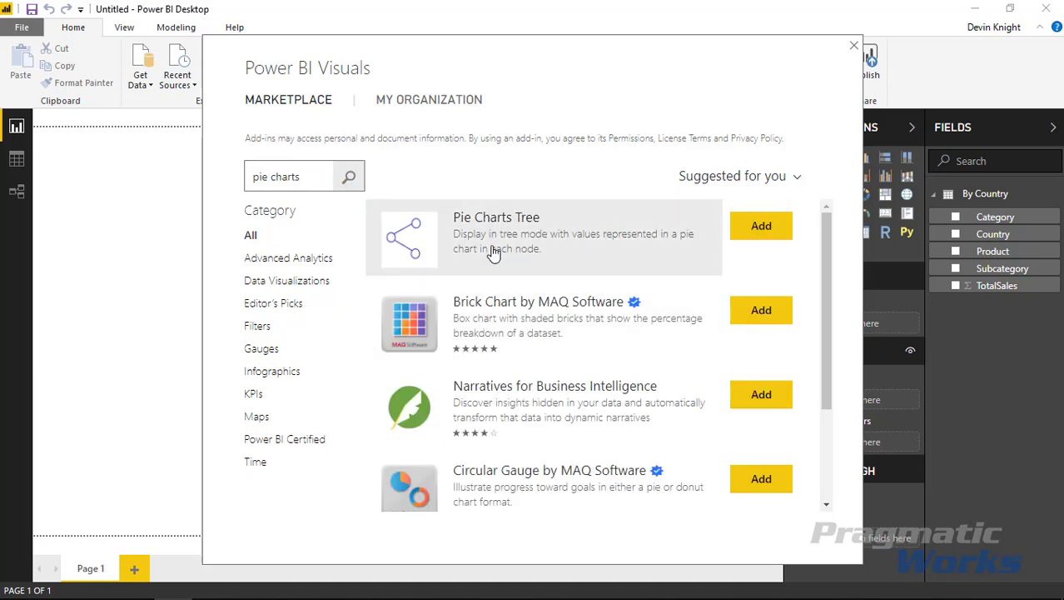
pyautogui.click(760, 227)
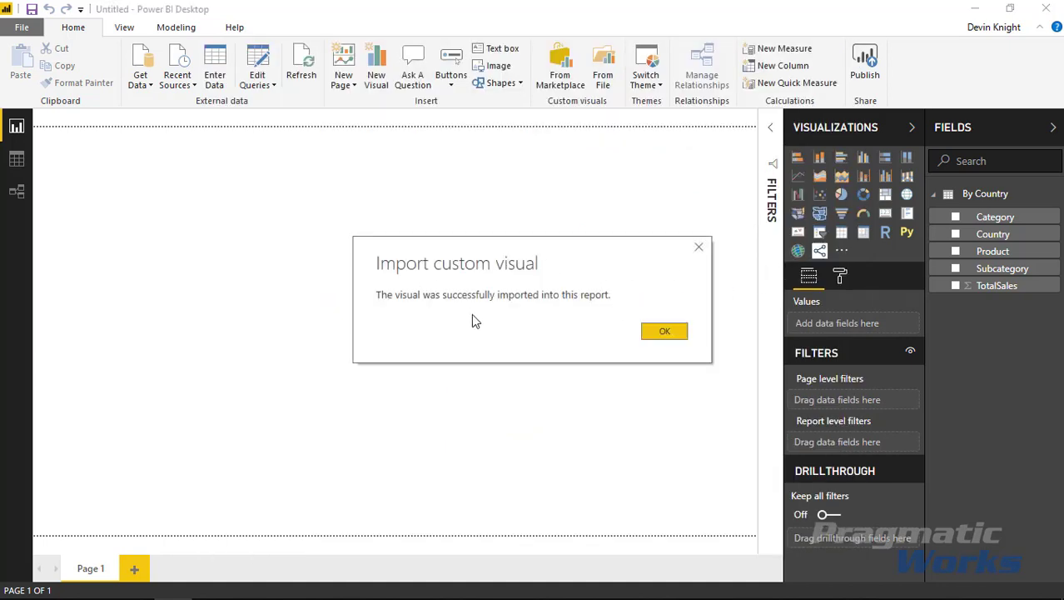
pyautogui.click(666, 331)
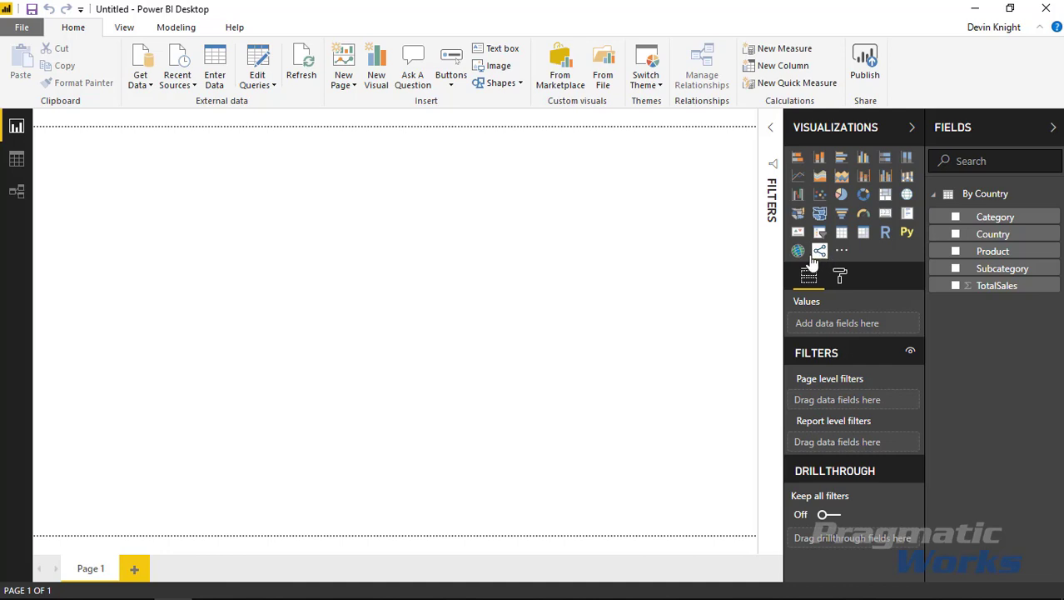
# Step: Place a Pie Charts Tree visual, enlarge it across the page, and use Category as its branches
pyautogui.click(818, 253)
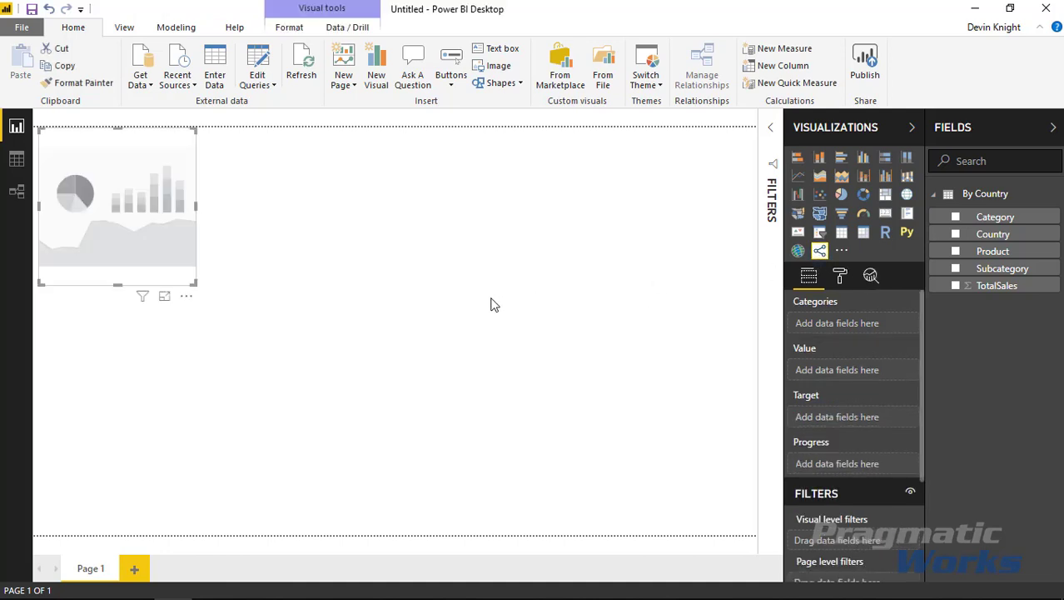
pyautogui.moveTo(197, 283); pyautogui.dragTo(631, 533)
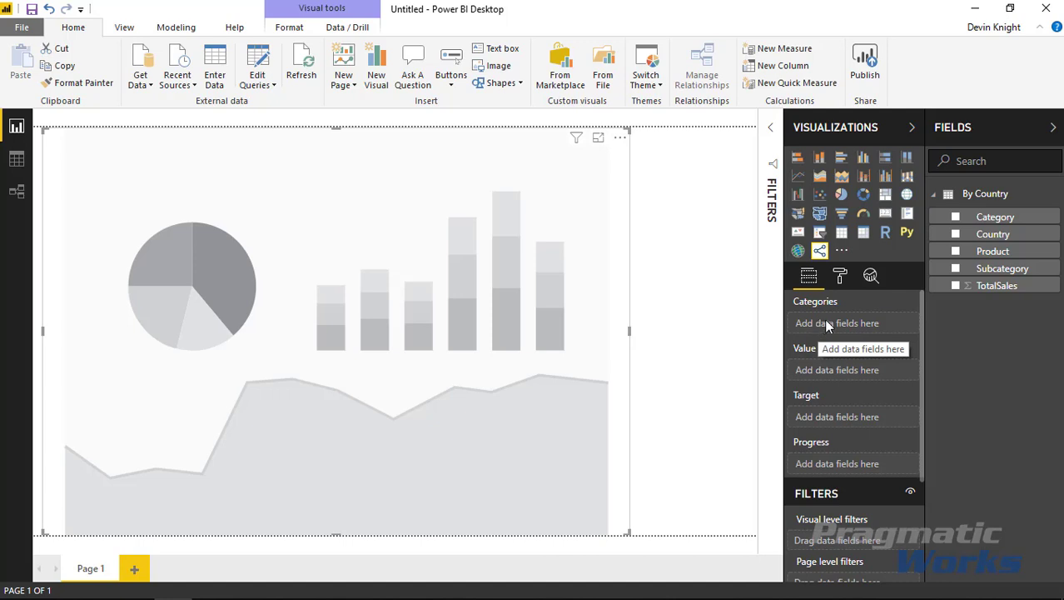
pyautogui.click(955, 216)
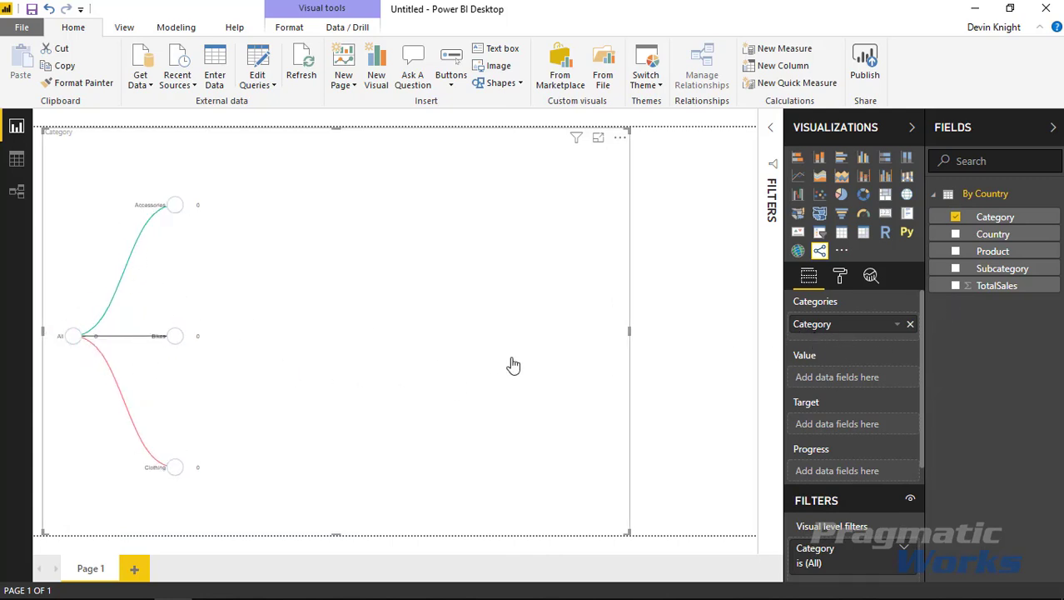
# Step: In focus mode, add Subcategory as a second level and TotalSales as the tree's value
pyautogui.click(598, 138)
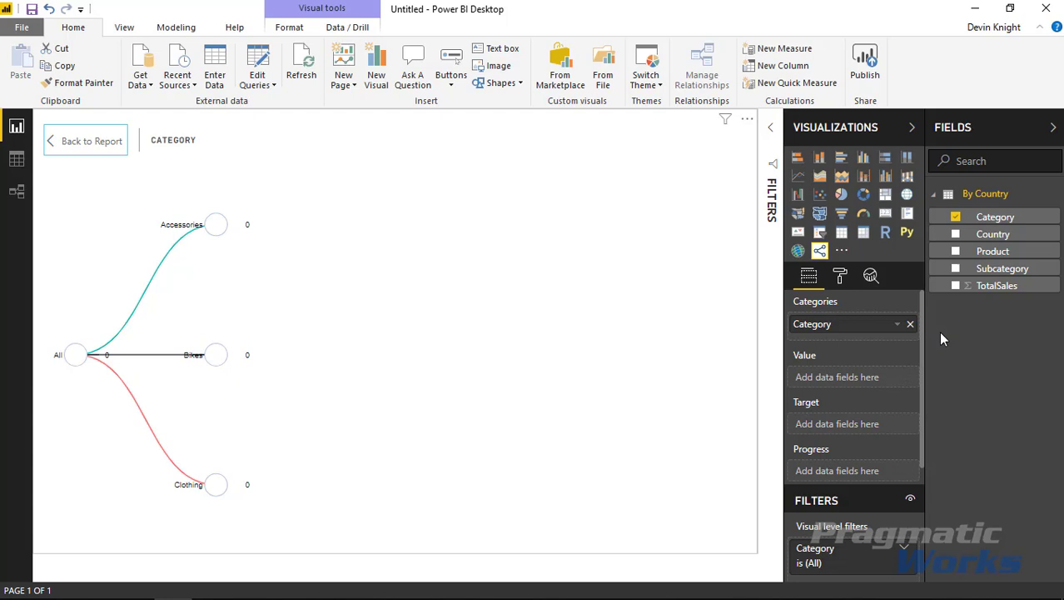
pyautogui.moveTo(1001, 274); pyautogui.dragTo(811, 341)
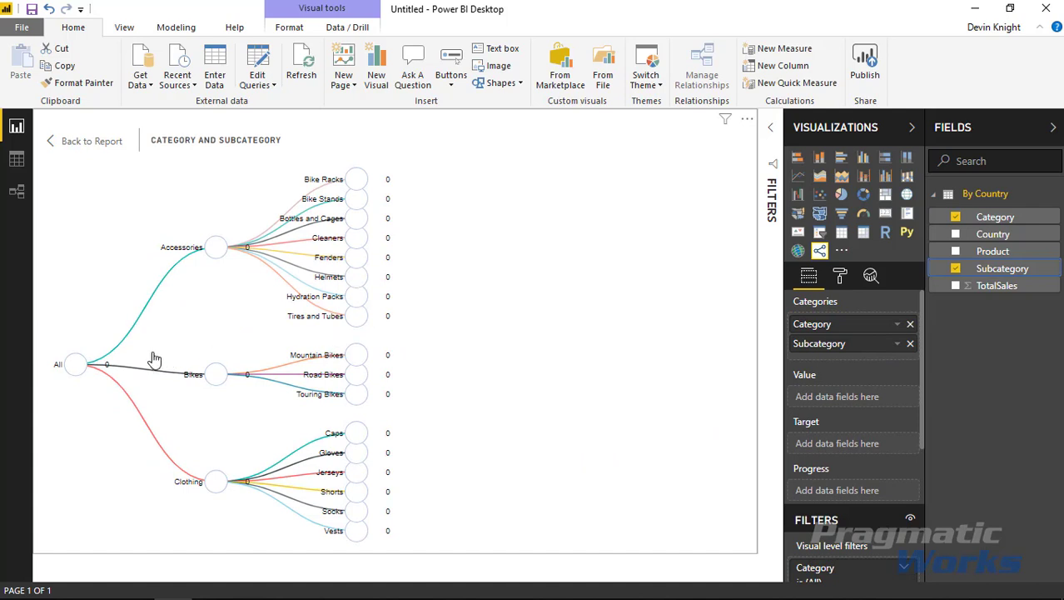
pyautogui.moveTo(347, 380)
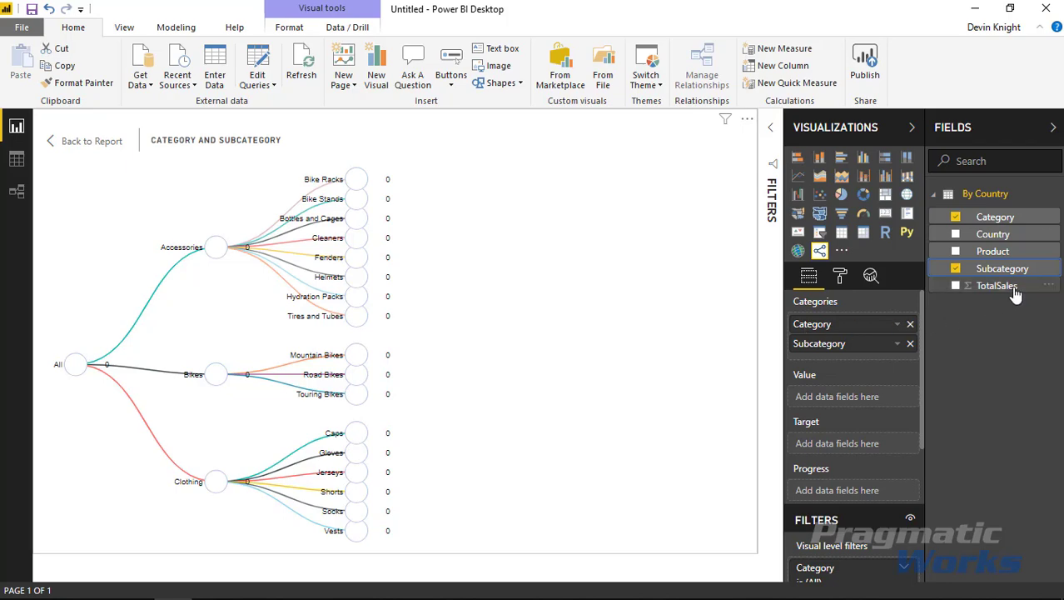
pyautogui.moveTo(1014, 294); pyautogui.dragTo(905, 397)
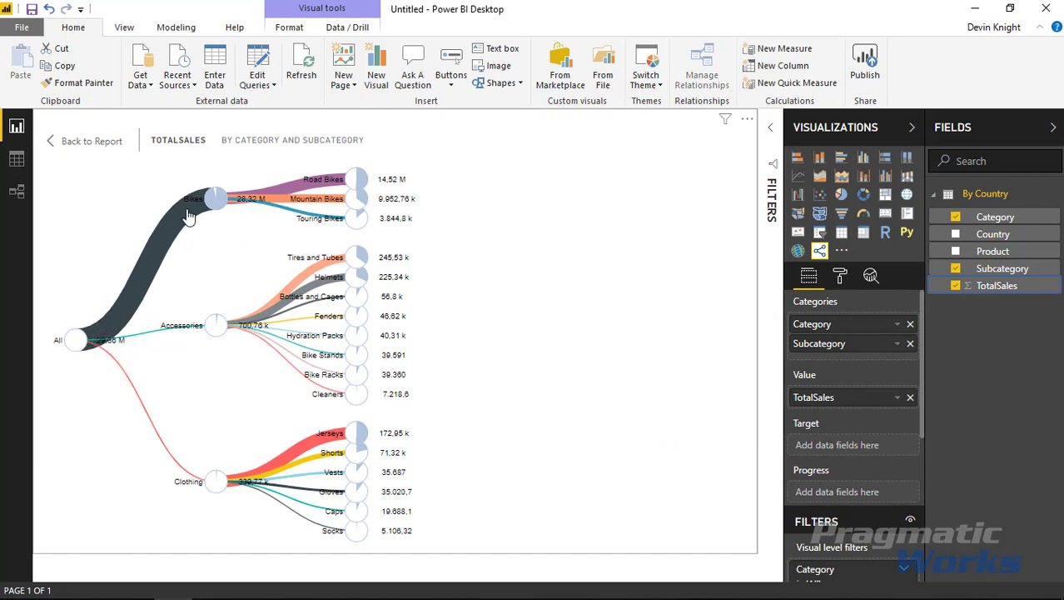
pyautogui.moveTo(190, 208)
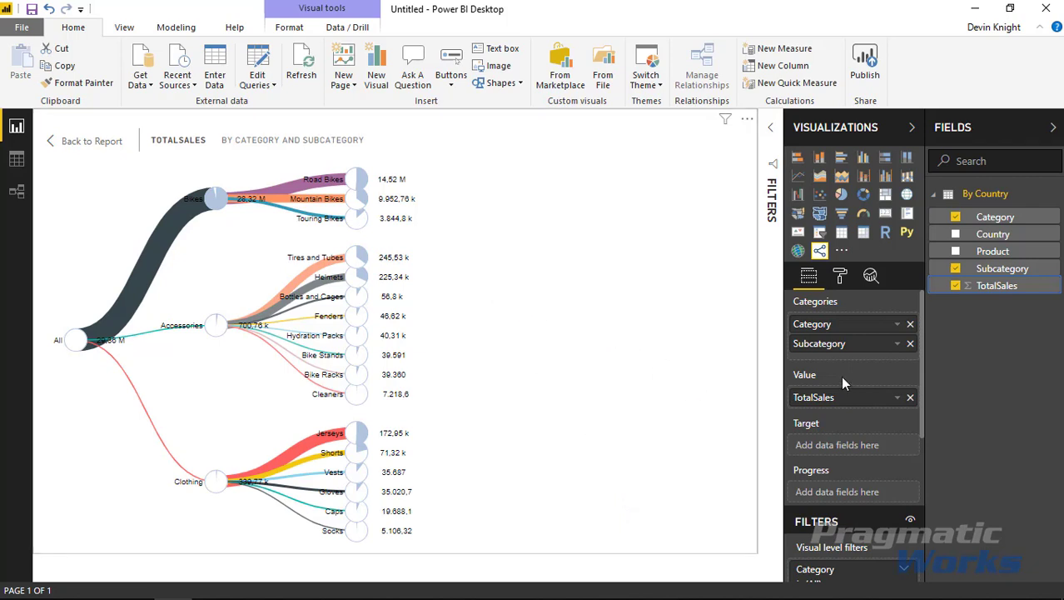
# Step: Show the Tree Options formatting settings and try collapsing and expanding the All, Accessories and Bikes nodes
pyautogui.click(839, 276)
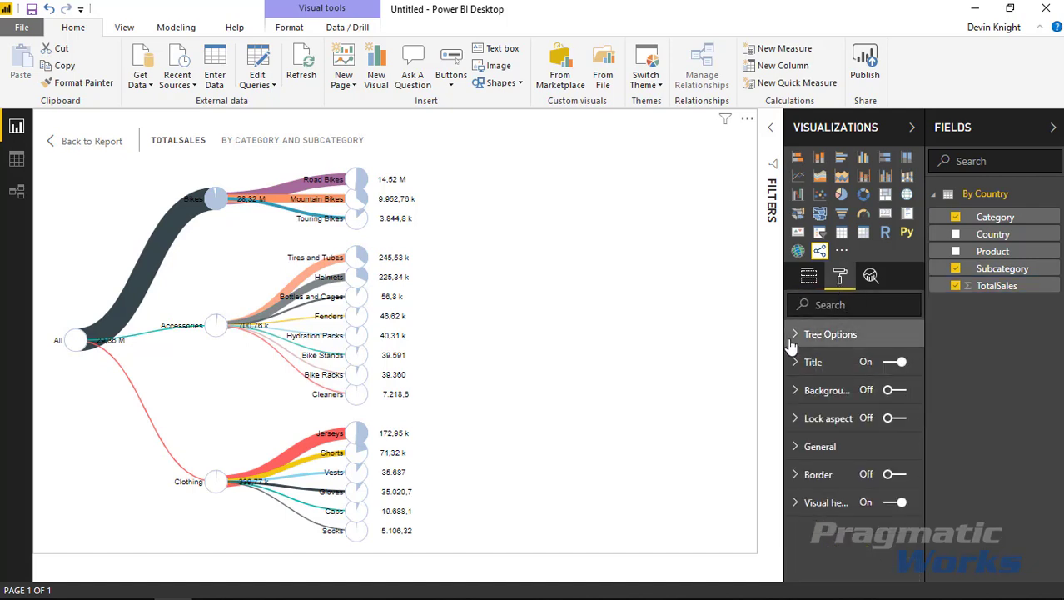
pyautogui.click(795, 337)
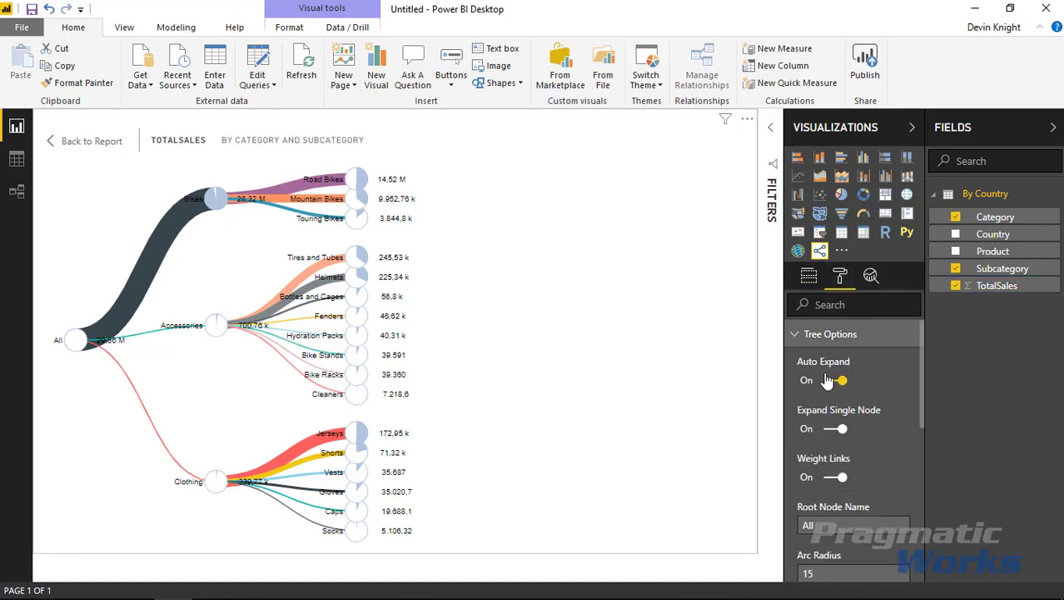
pyautogui.scroll(-3, 826, 481)
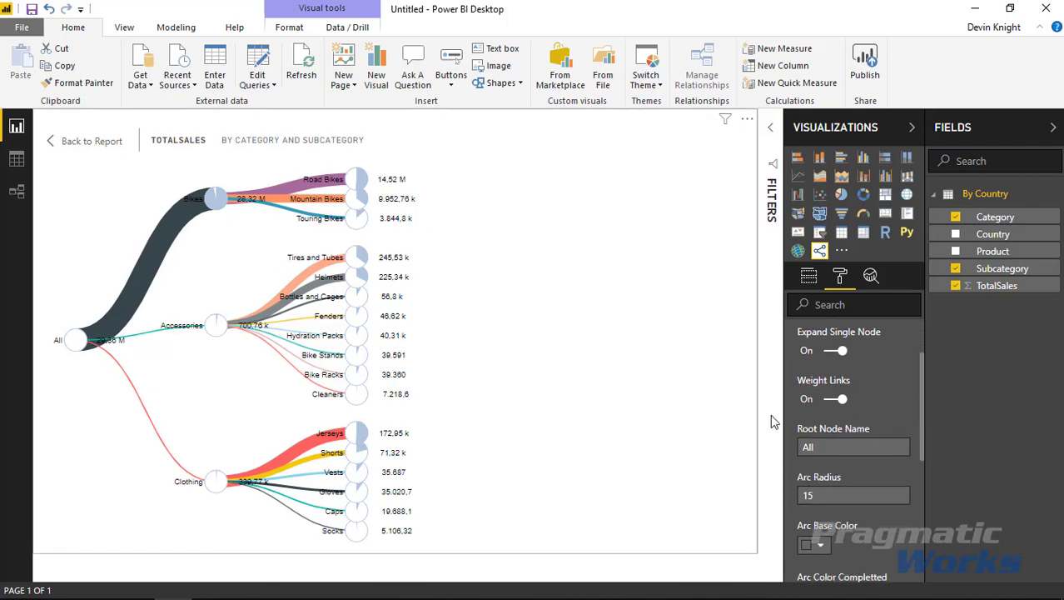
pyautogui.scroll(3, 833, 431)
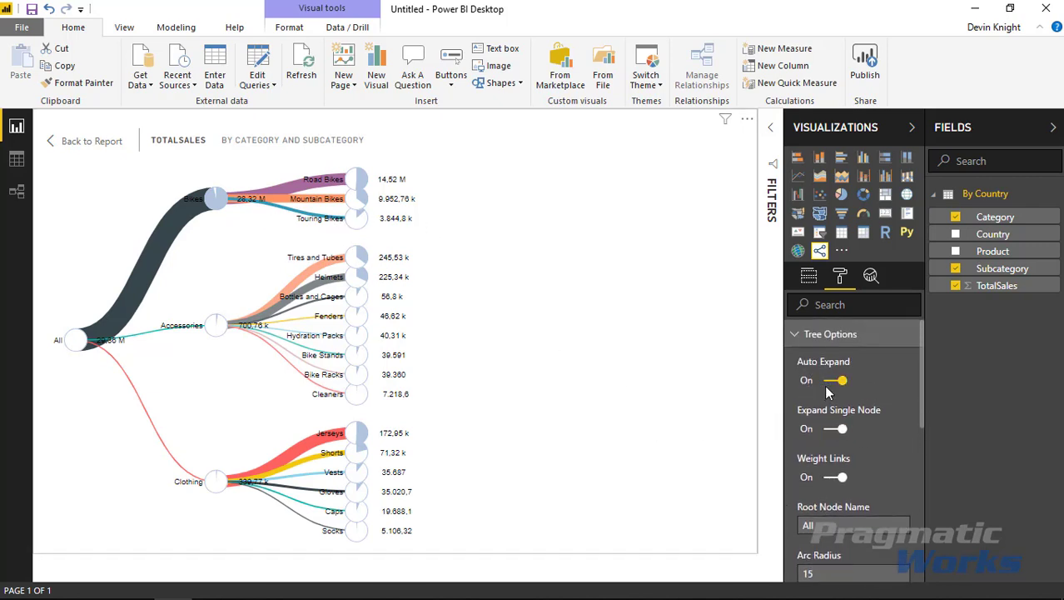
pyautogui.moveTo(165, 336)
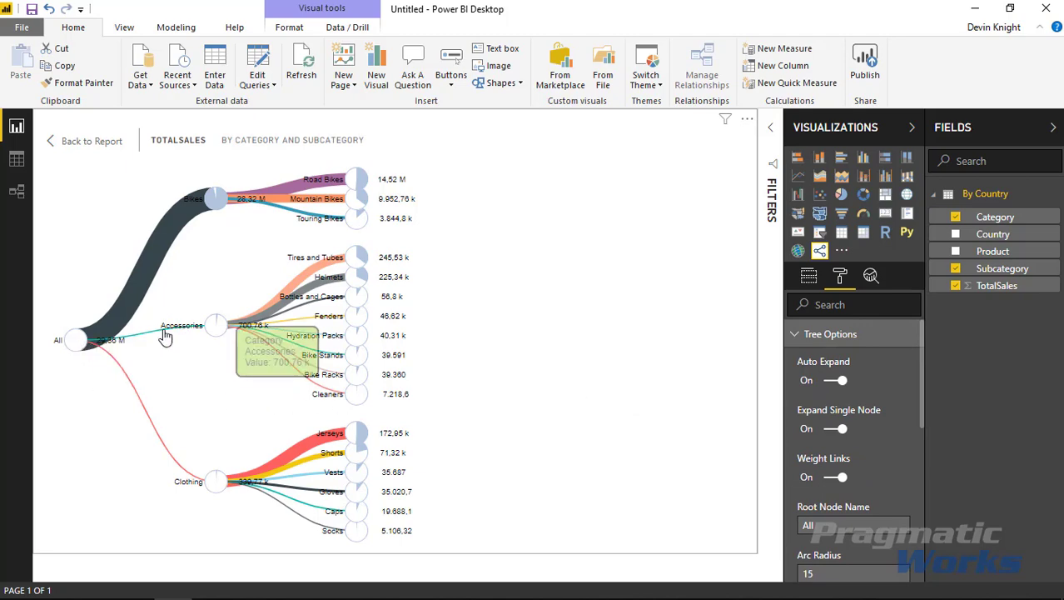
pyautogui.click(76, 340)
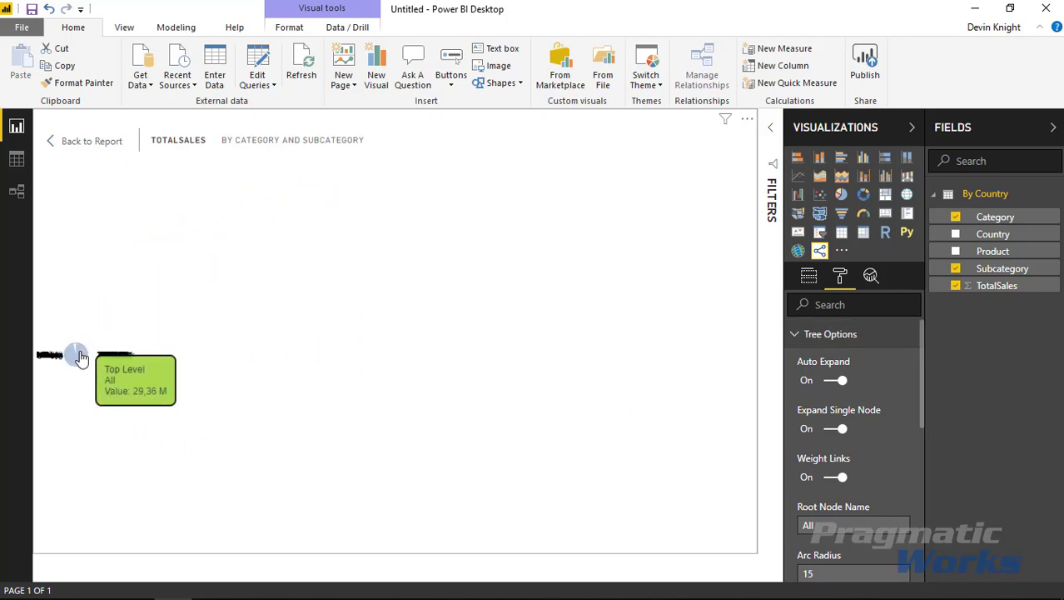
pyautogui.click(78, 357)
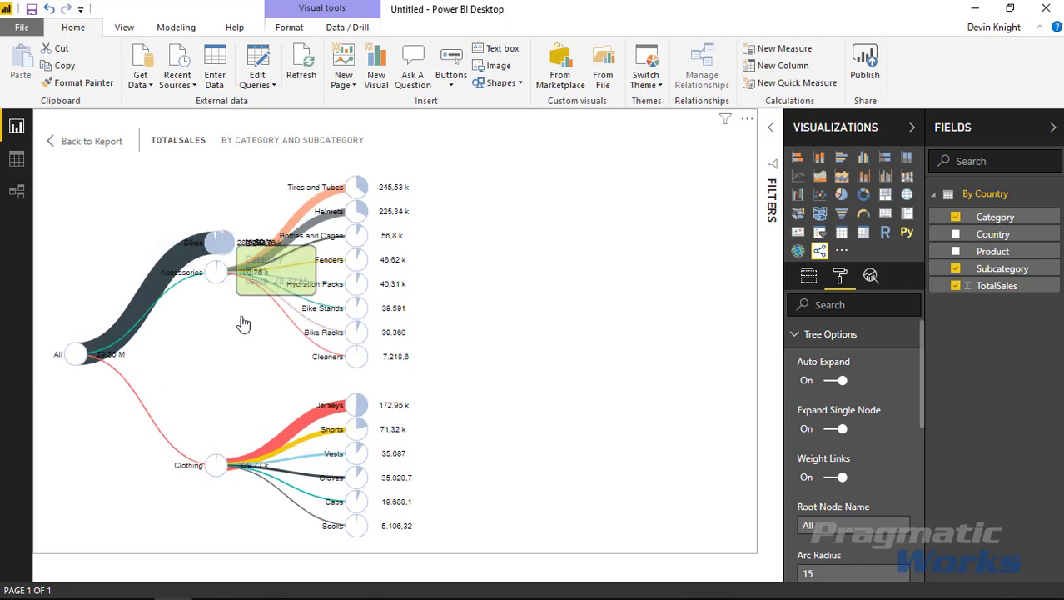
pyautogui.click(218, 272)
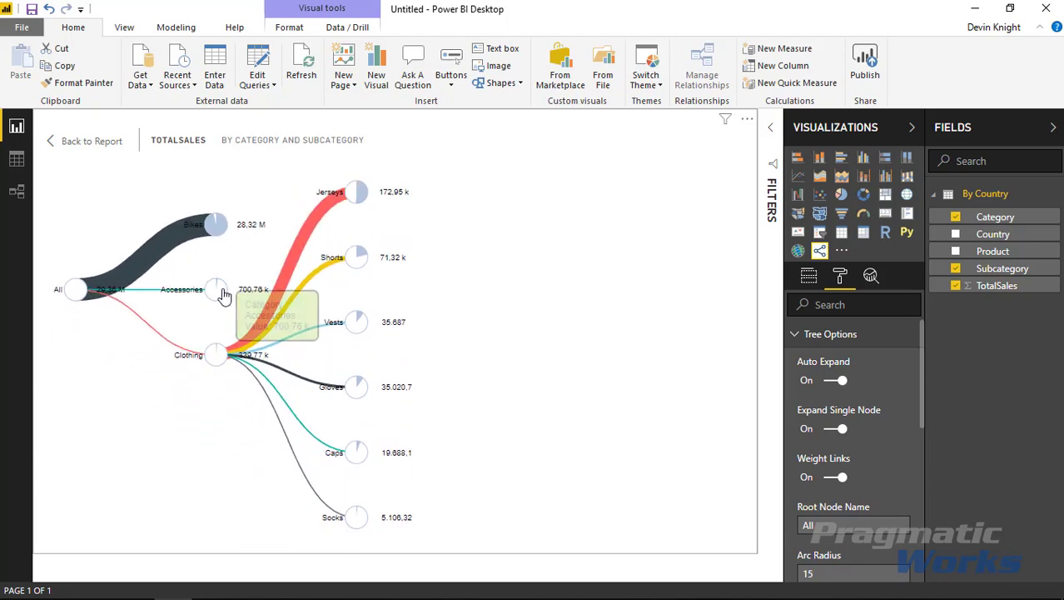
pyautogui.click(215, 305)
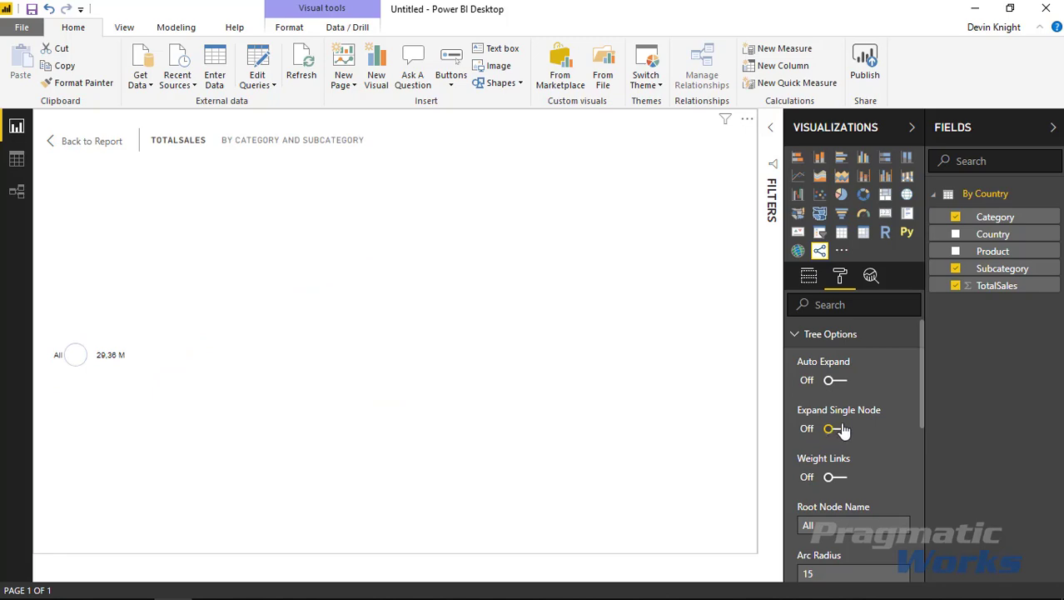
# Step: Turn on Auto Expand and Weight Links, then collapse and re-expand Bikes to check
pyautogui.click(834, 380)
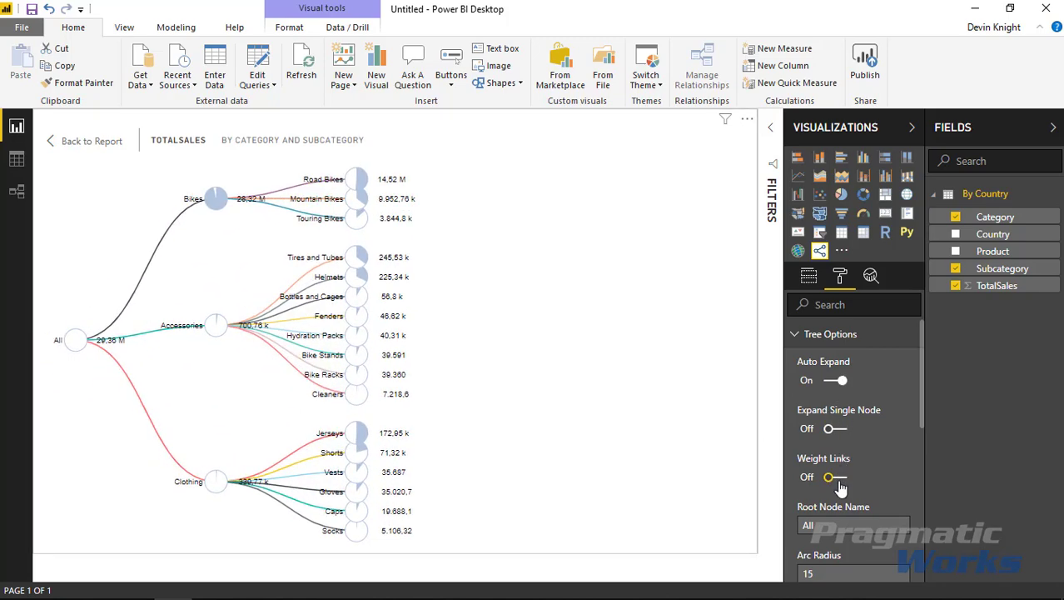
pyautogui.click(837, 480)
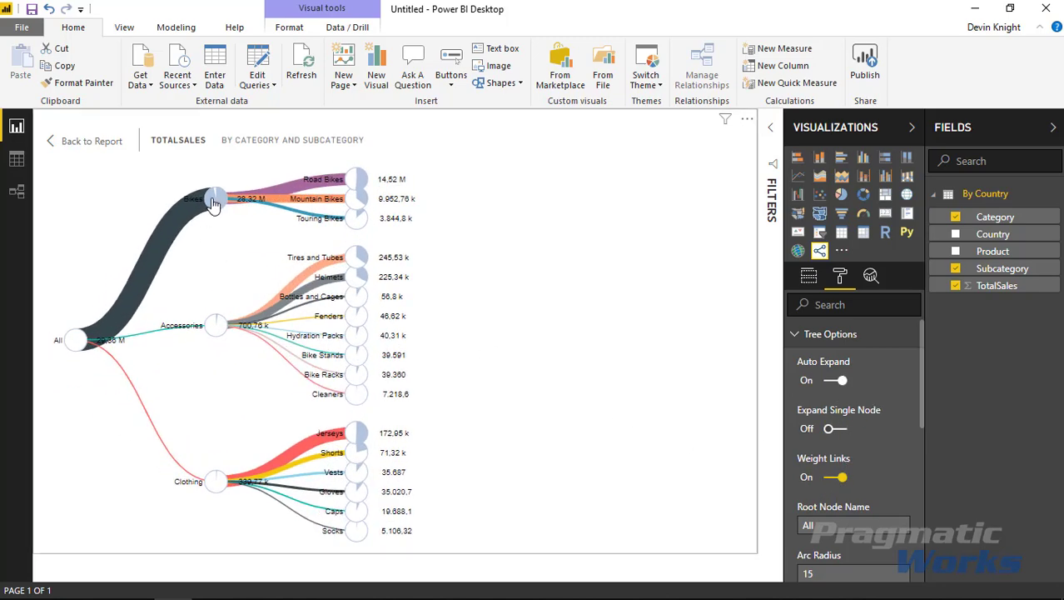
pyautogui.click(214, 201)
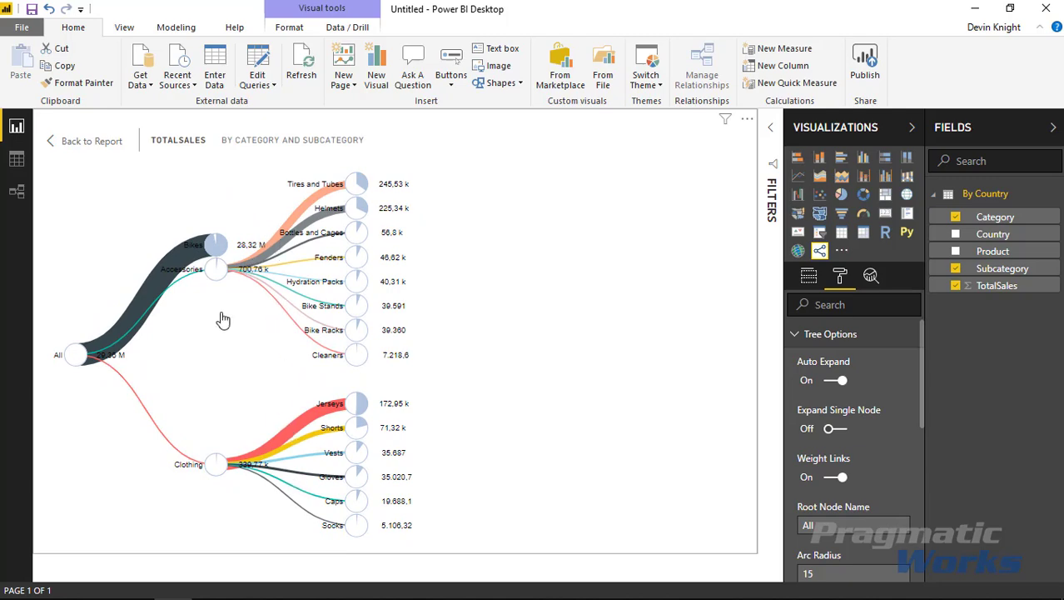
pyautogui.click(215, 263)
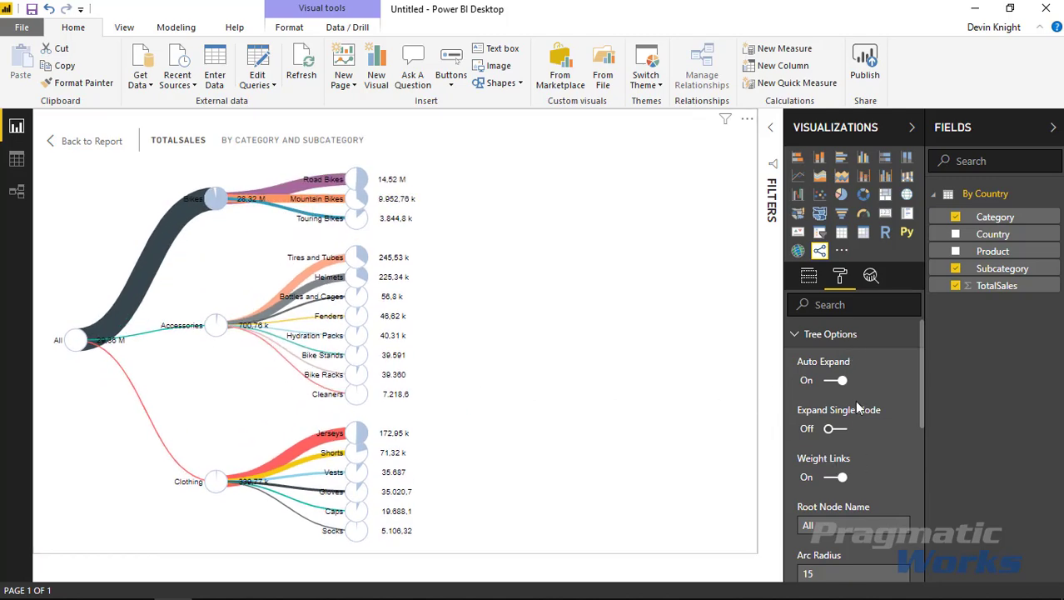
pyautogui.click(835, 479)
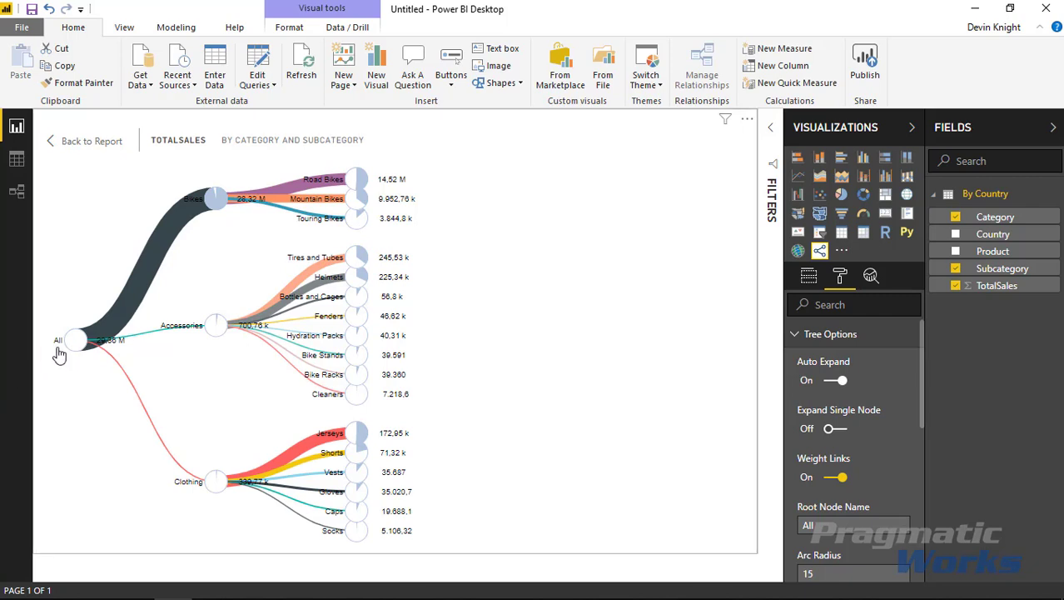
pyautogui.click(837, 525)
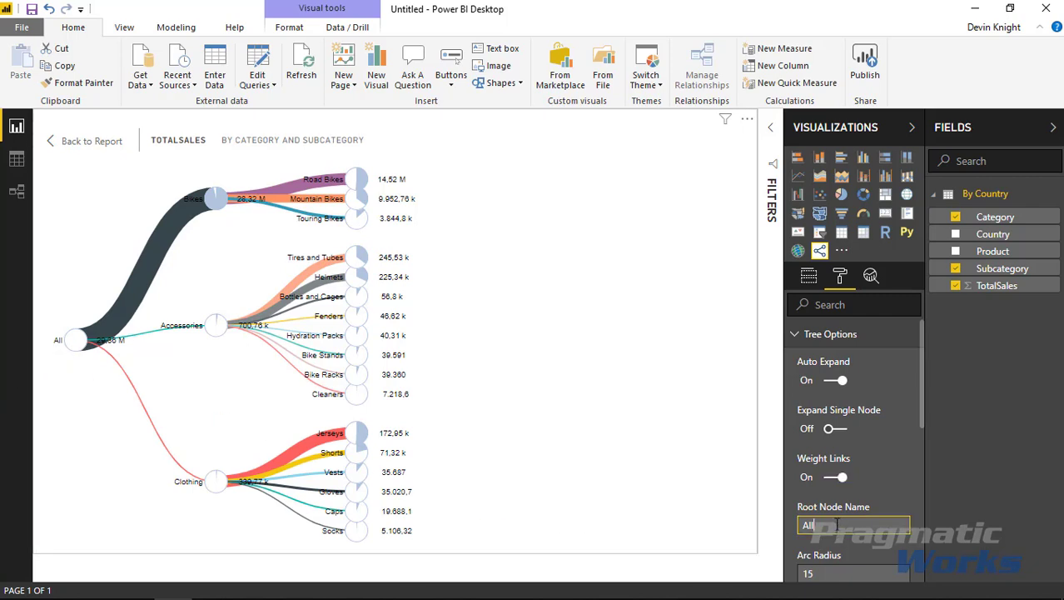
pyautogui.write('Products')
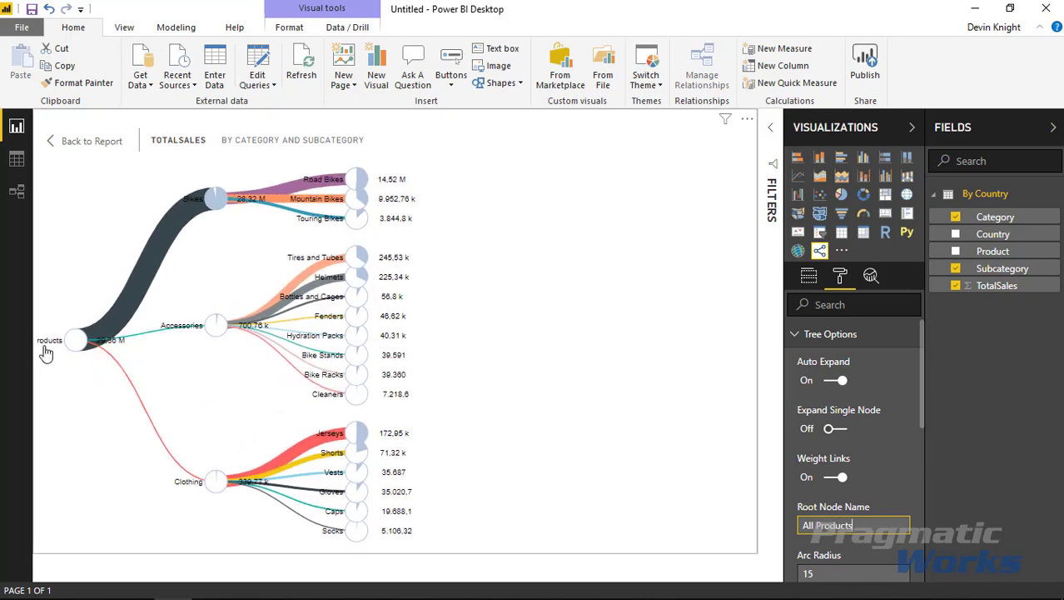
pyautogui.doubleClick(830, 525)
pyautogui.press('BackSpace')
pyautogui.scroll(-3, 860, 506)
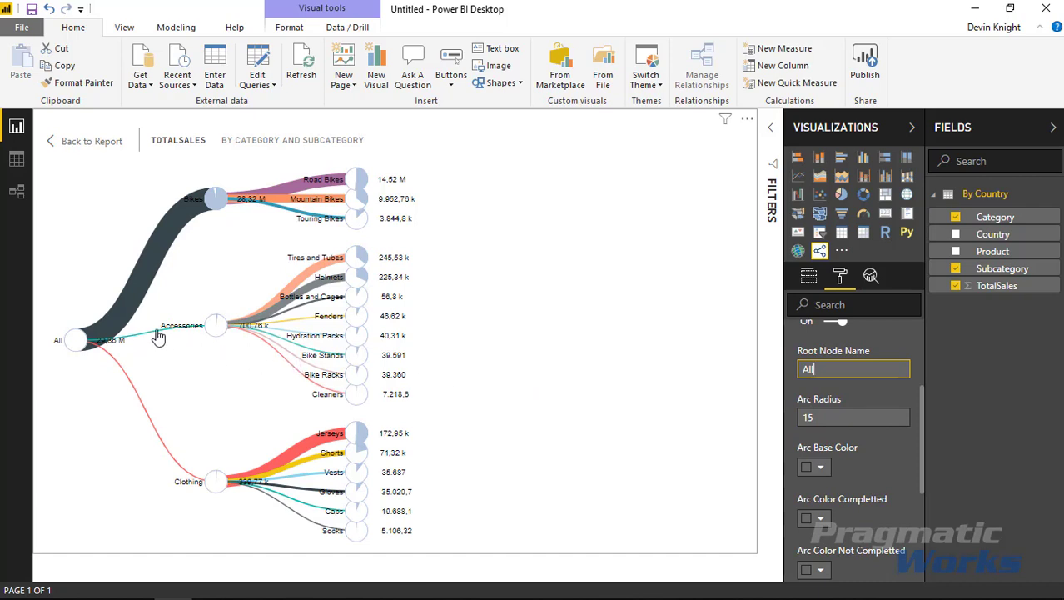
pyautogui.click(834, 414)
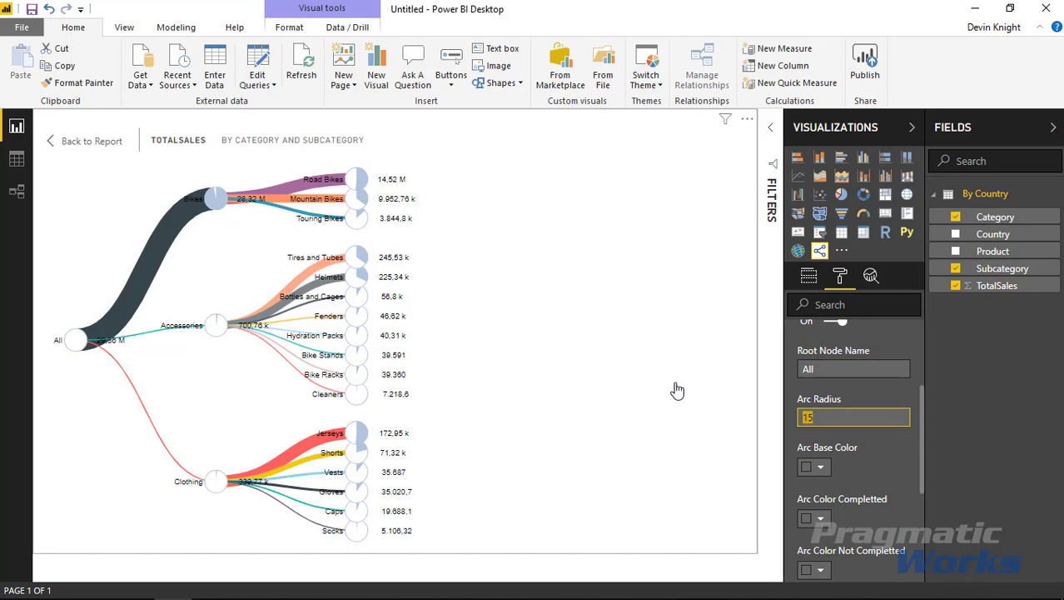
pyautogui.write('25')
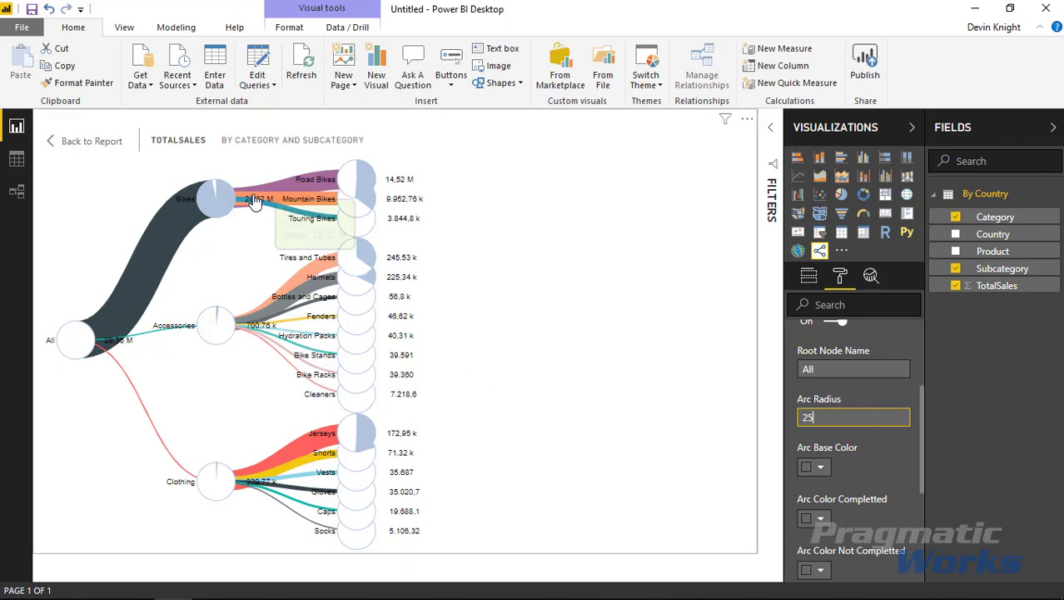
pyautogui.moveTo(819, 418); pyautogui.dragTo(744, 409)
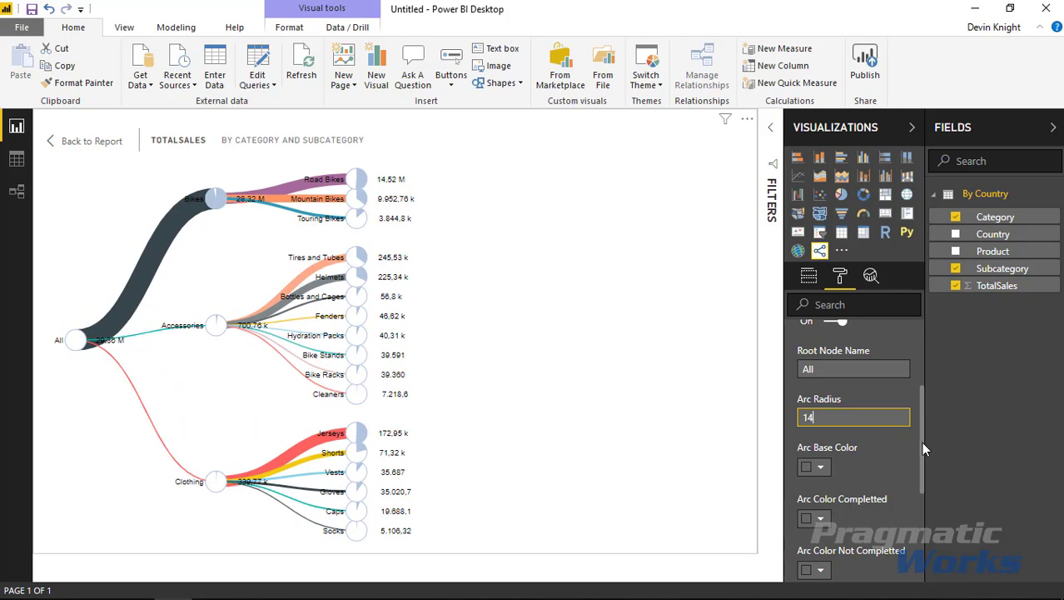
pyautogui.press('BackSpace')
pyautogui.write('5')
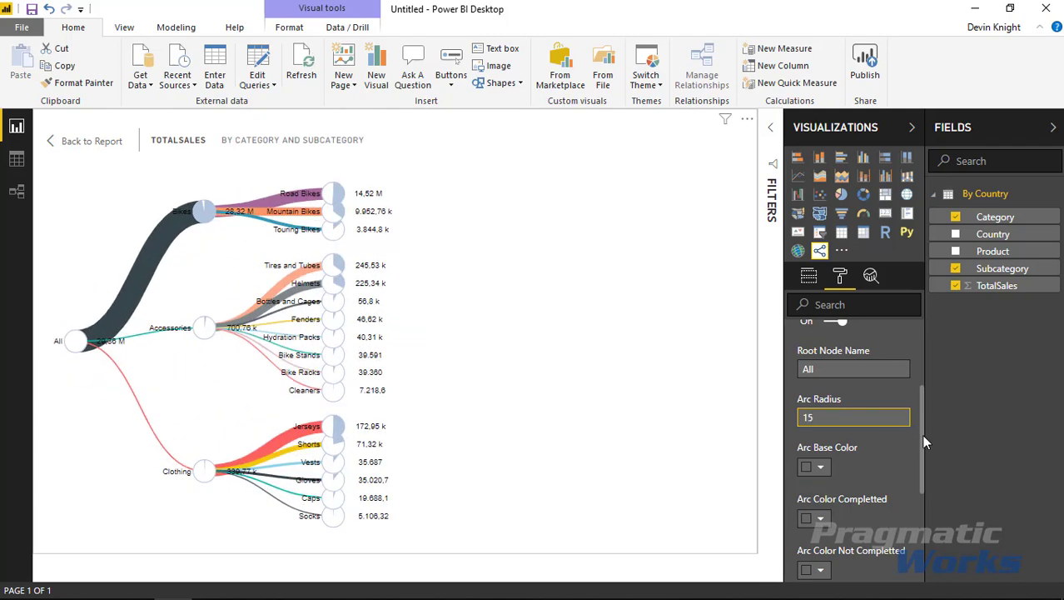
# Step: Set the Arc Base Color to the red theme colour
pyautogui.moveTo(921, 434); pyautogui.dragTo(921, 485)
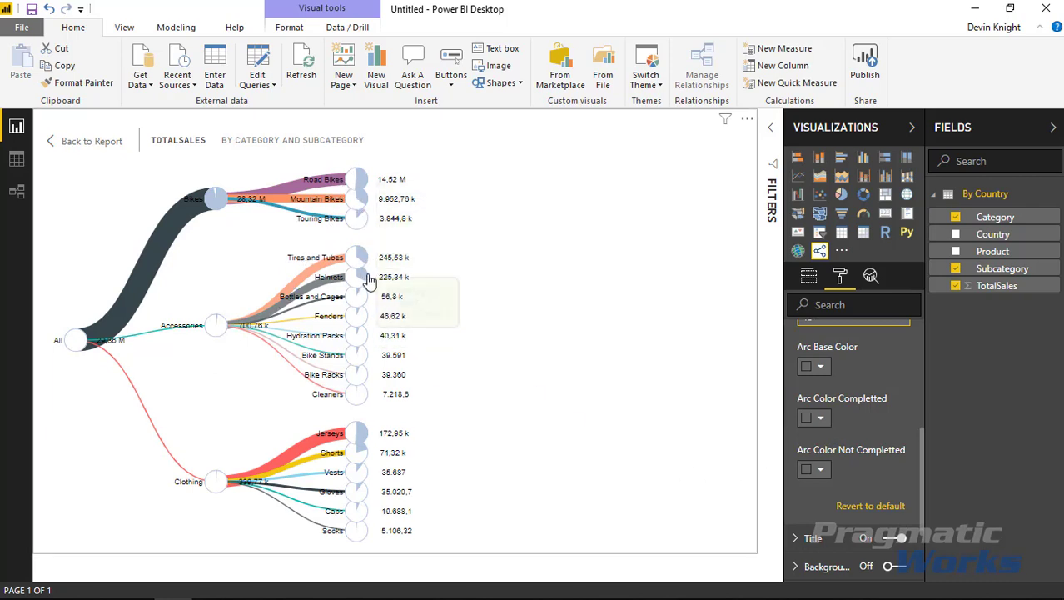
pyautogui.click(820, 366)
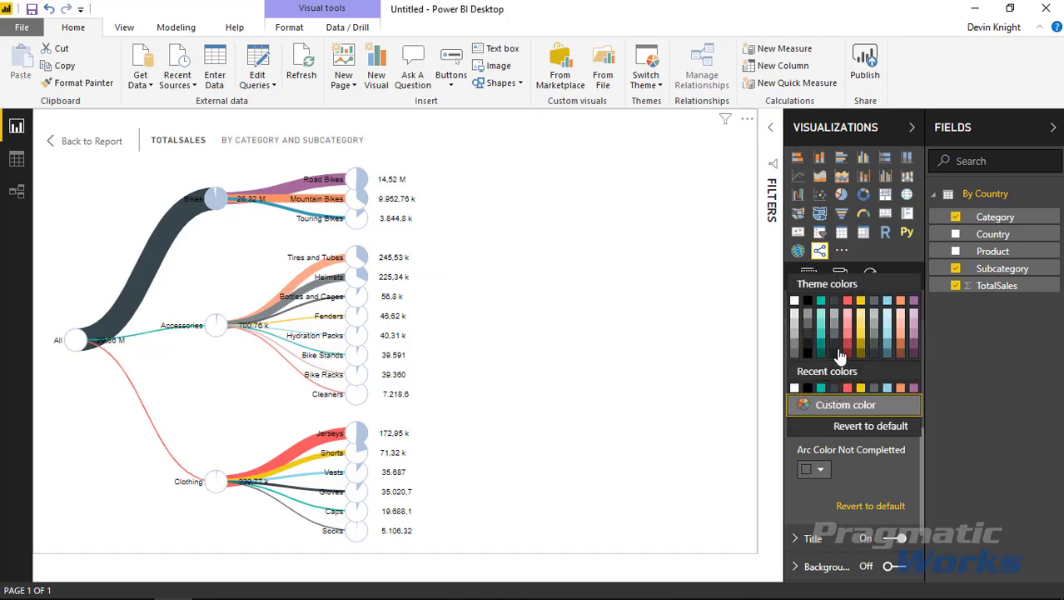
pyautogui.click(847, 301)
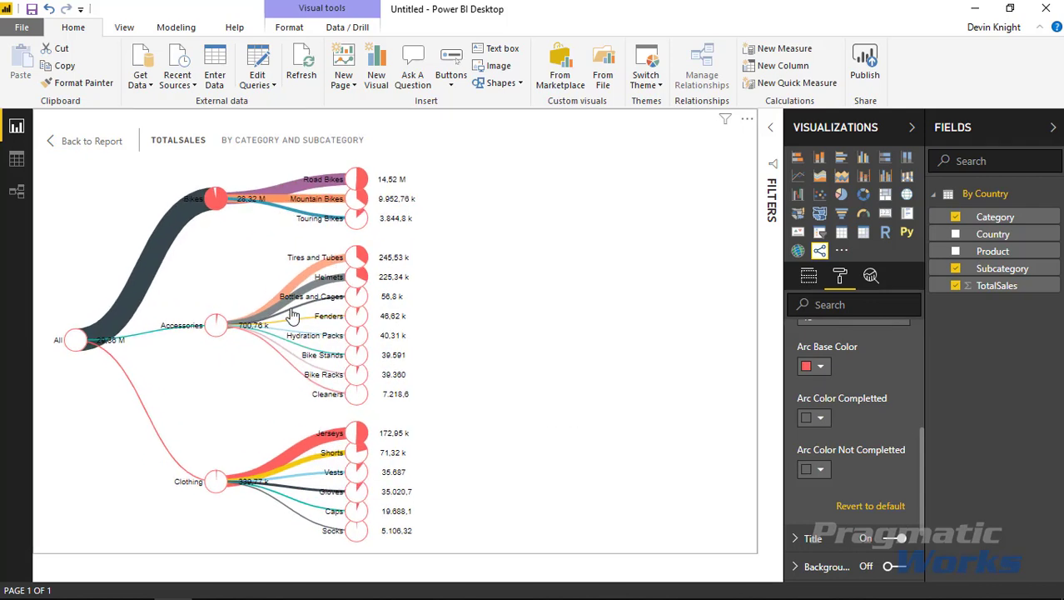
# Step: Collapse and re-expand the Bikes and Accessories branches to show the red arcs
pyautogui.moveTo(360, 202)
pyautogui.click(215, 198)
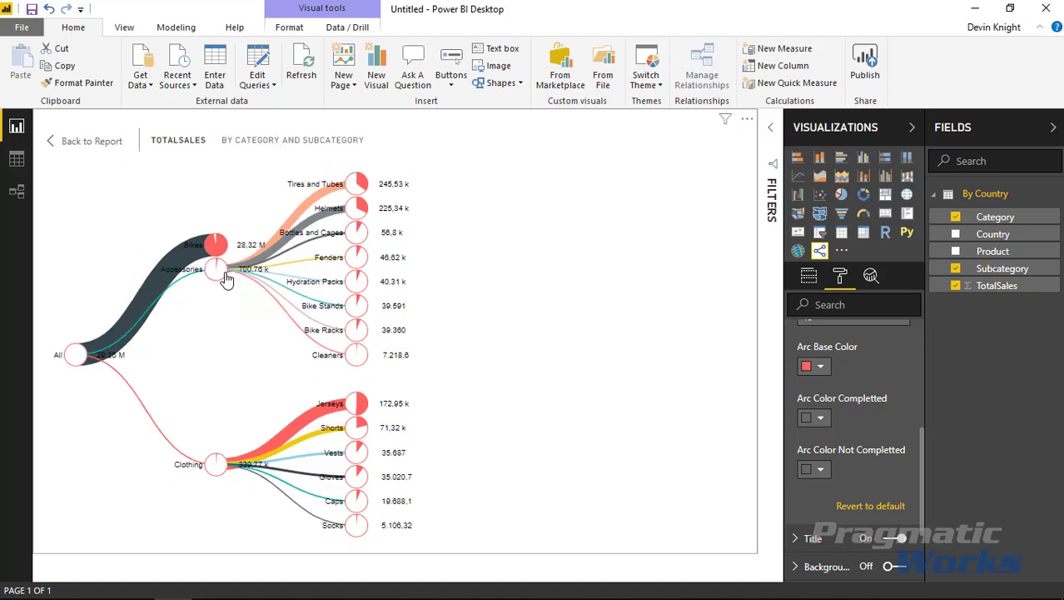
pyautogui.click(217, 274)
pyautogui.click(218, 285)
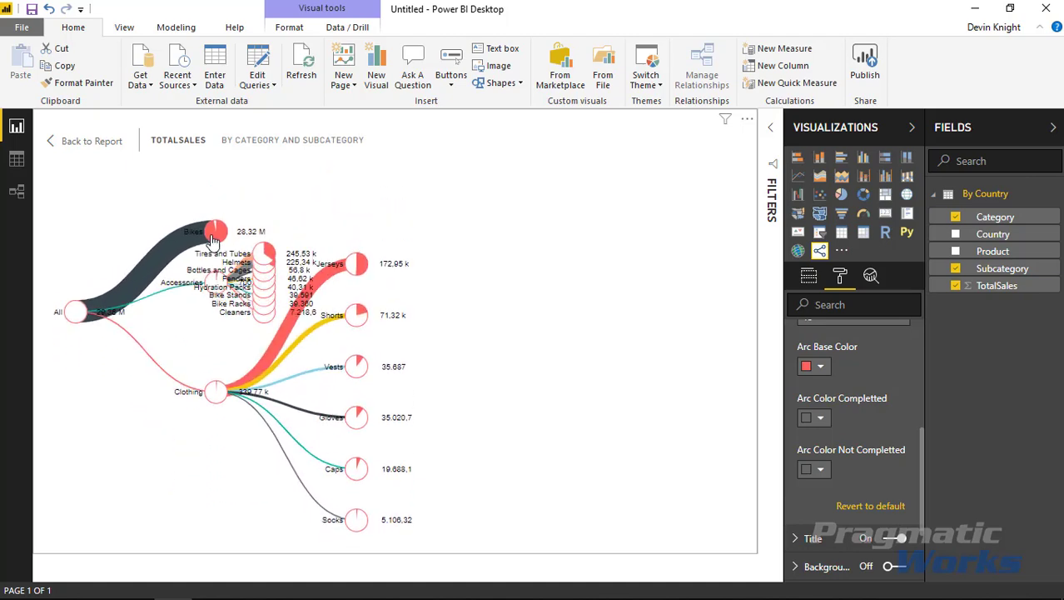
pyautogui.click(215, 243)
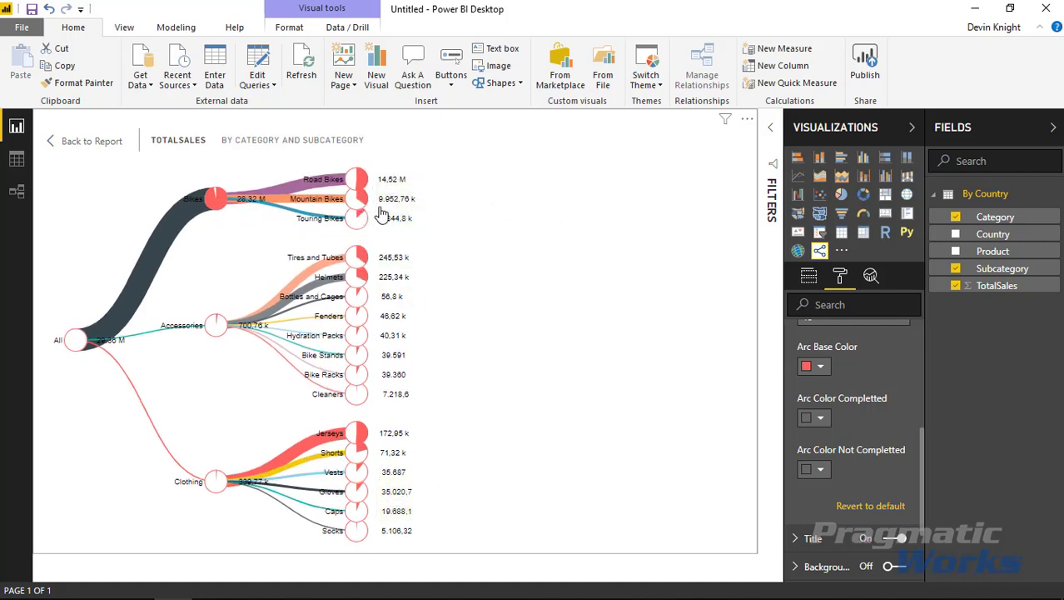
# Step: Add Product beneath Subcategory as a third tree level and inspect the product nodes
pyautogui.click(812, 279)
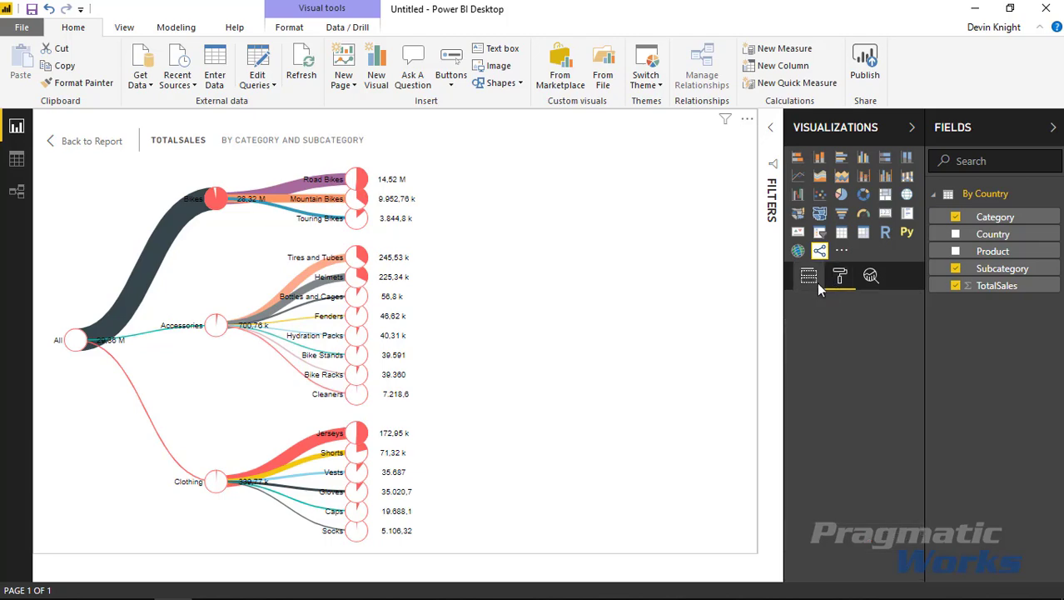
pyautogui.moveTo(995, 252); pyautogui.dragTo(858, 367)
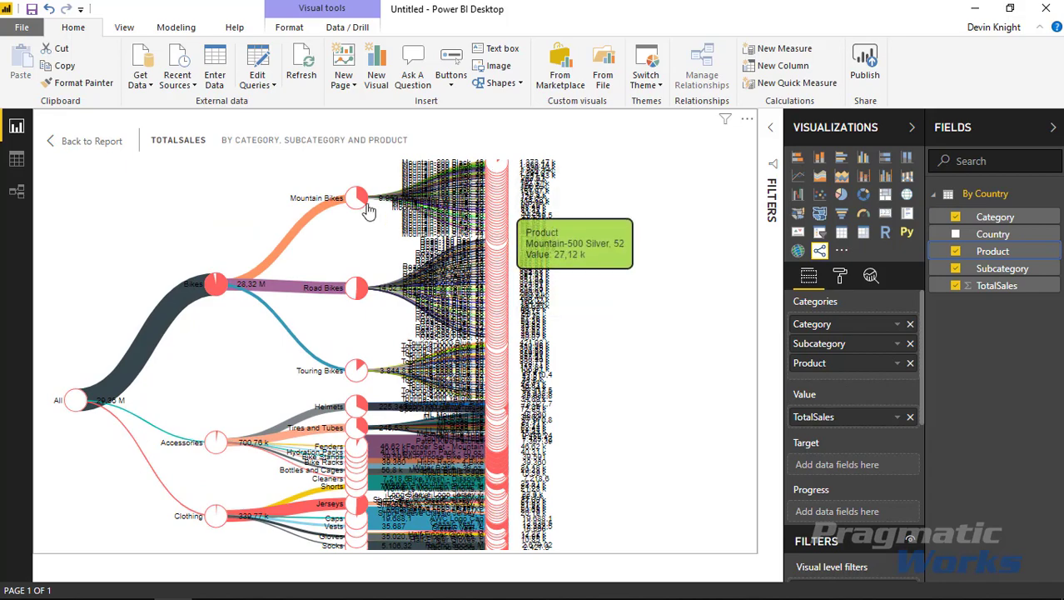
pyautogui.moveTo(356, 300)
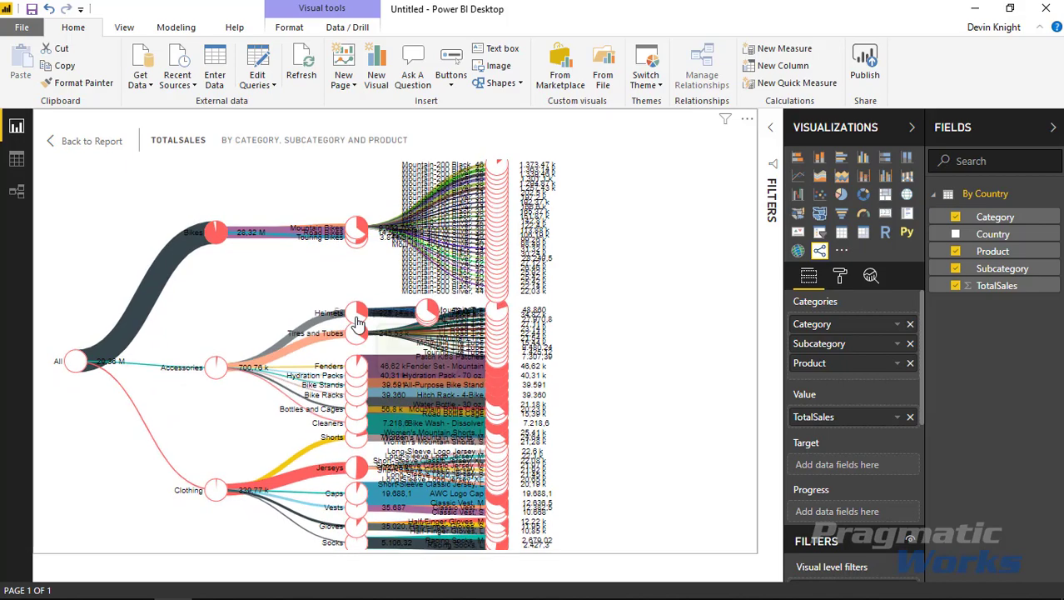
pyautogui.moveTo(358, 343)
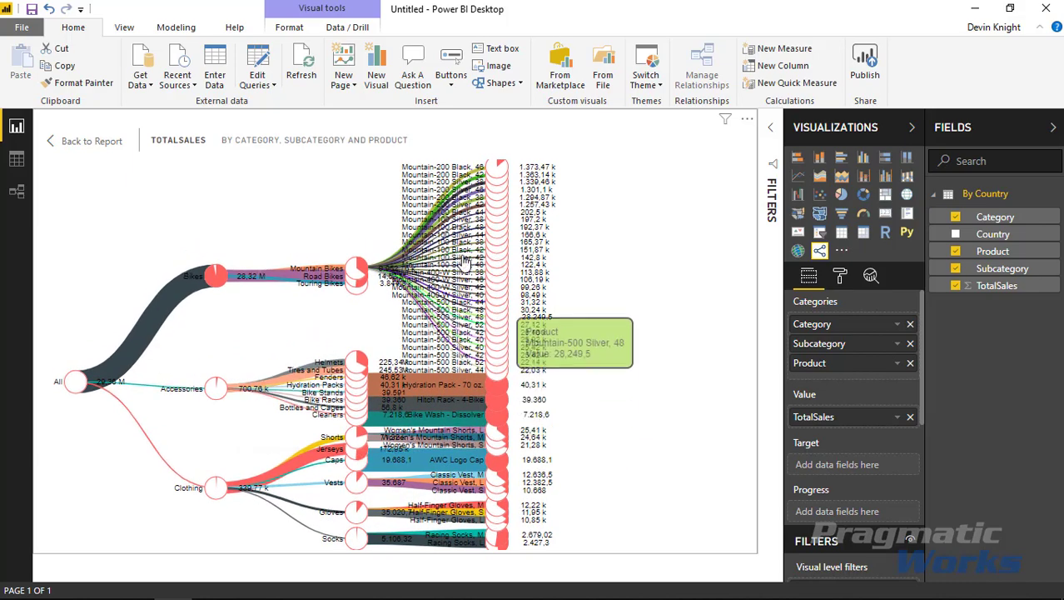
pyautogui.moveTo(358, 493)
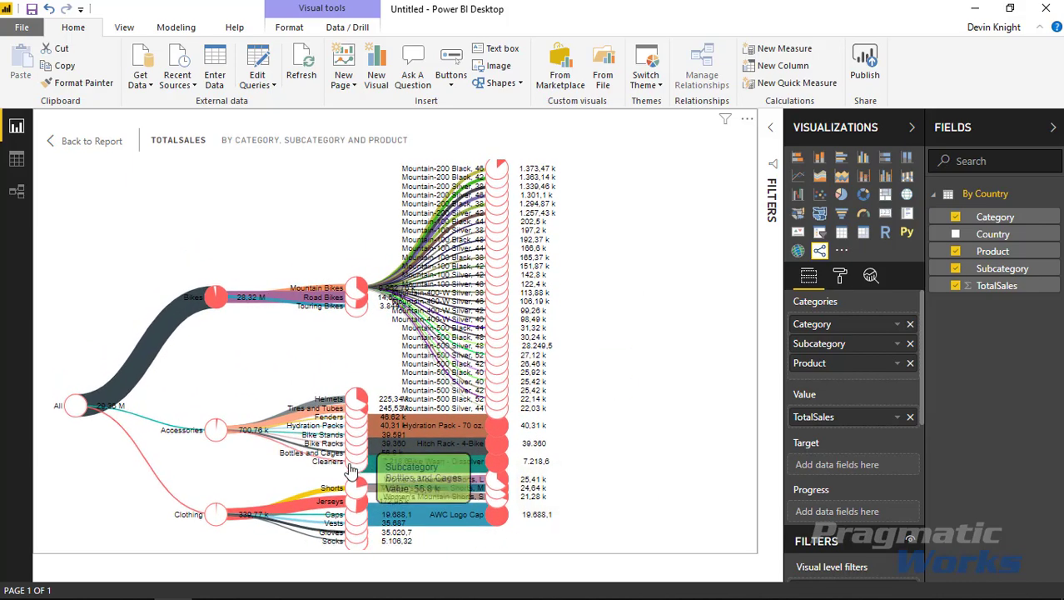
pyautogui.moveTo(359, 466)
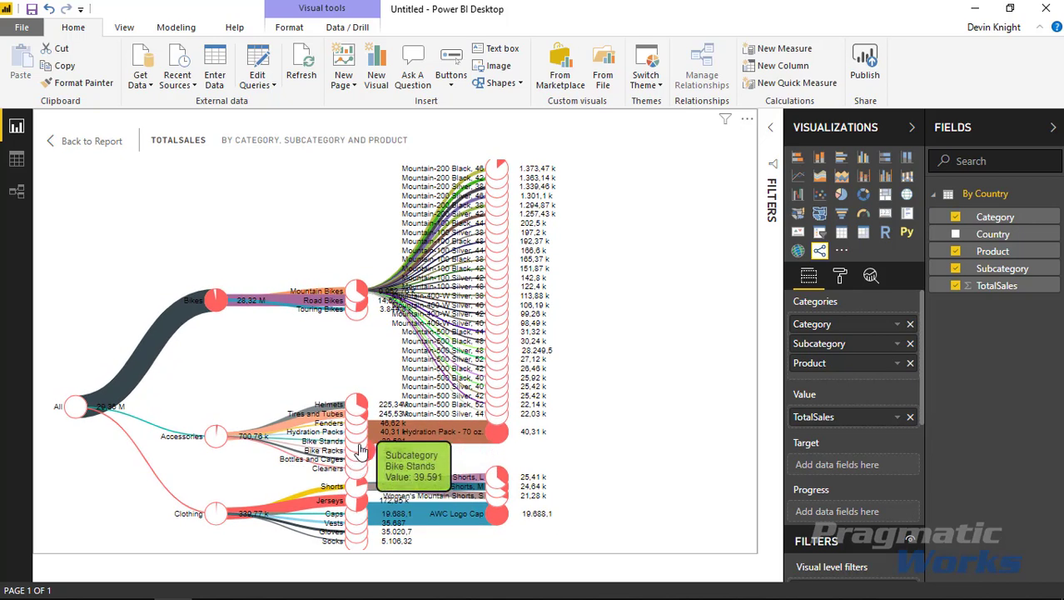
pyautogui.moveTo(492, 242)
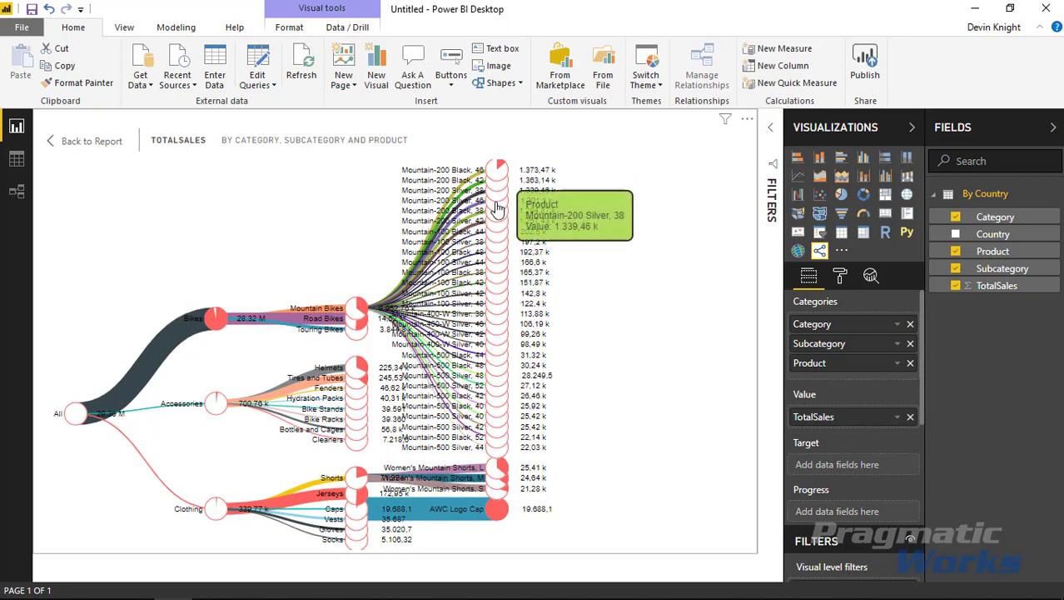
# Step: Remove Product from Categories, return to the report page and deselect the tree visual
pyautogui.click(910, 364)
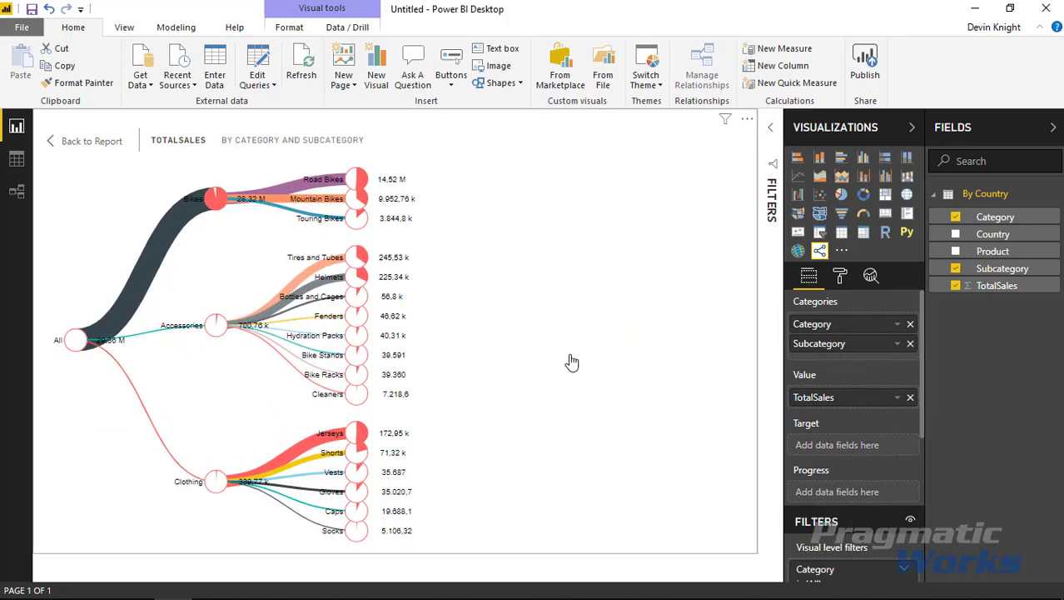
pyautogui.click(93, 142)
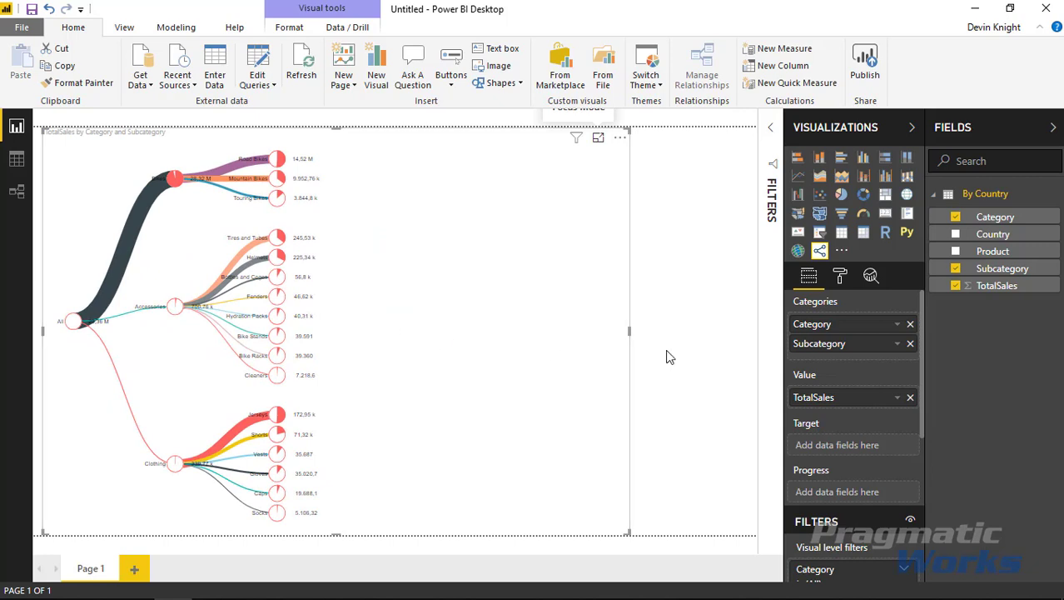
pyautogui.click(690, 363)
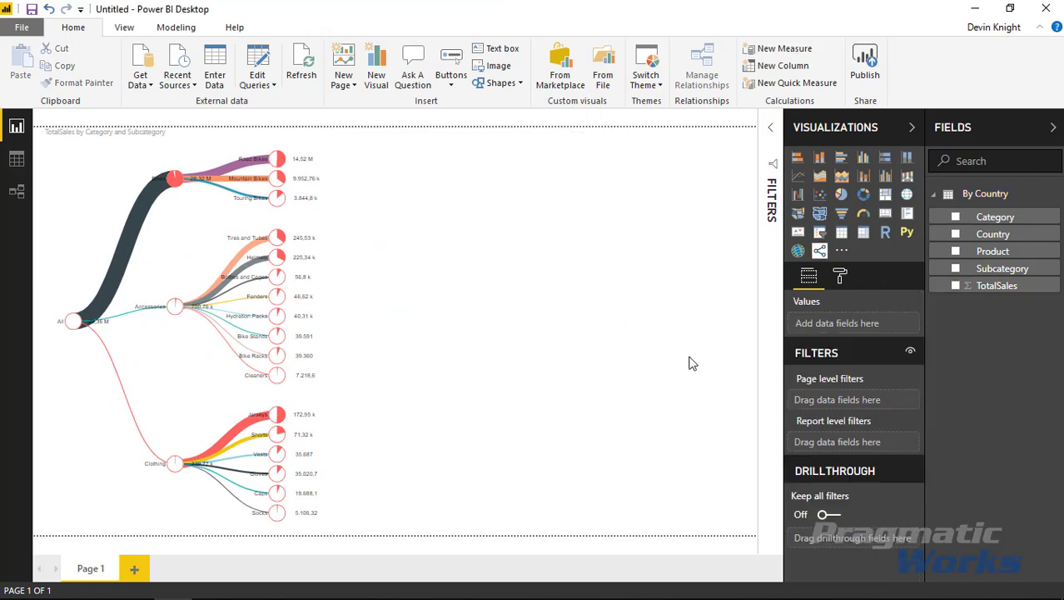